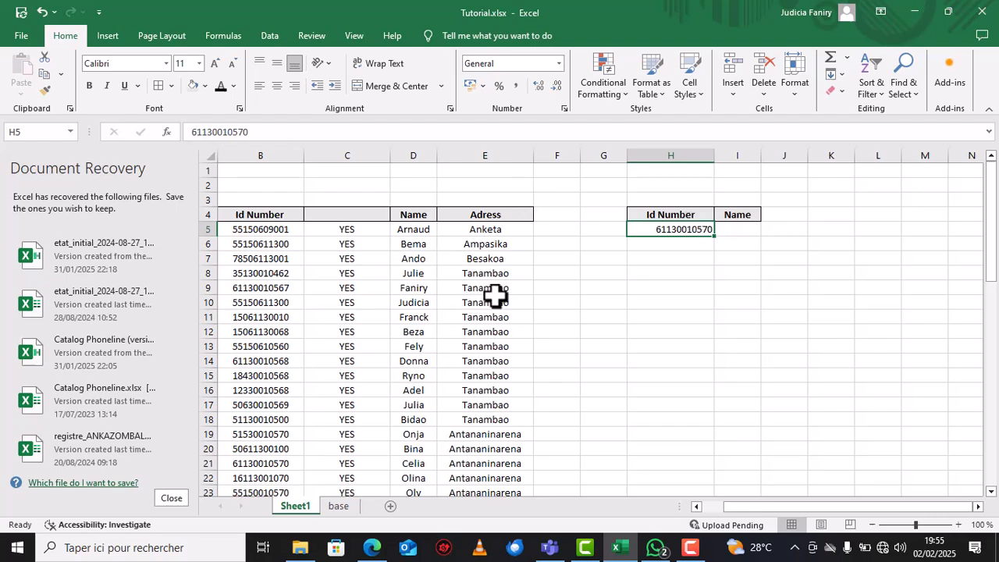
pyautogui.scroll(-8, 495, 295)
pyautogui.scroll(4, 495, 295)
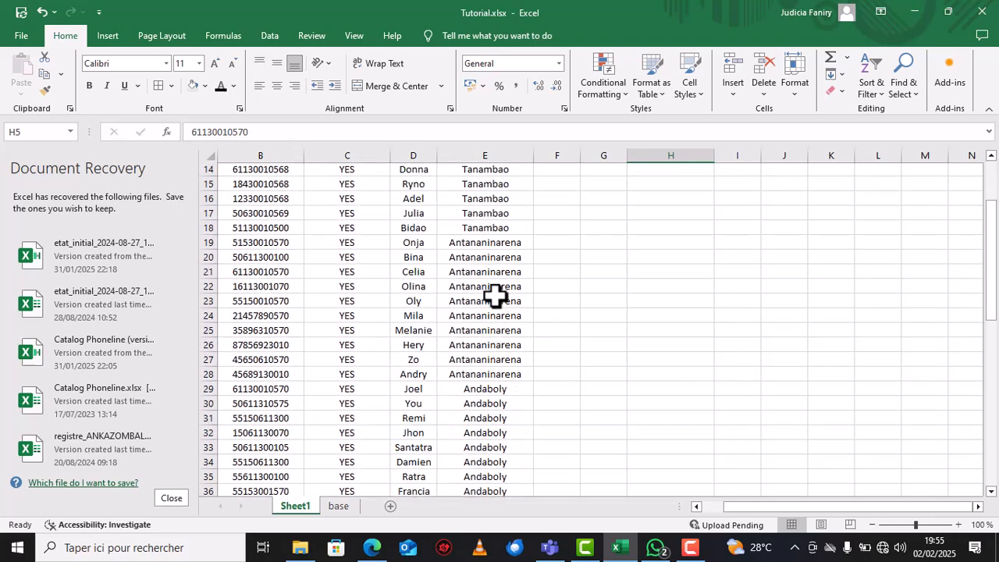
pyautogui.scroll(4, 495, 295)
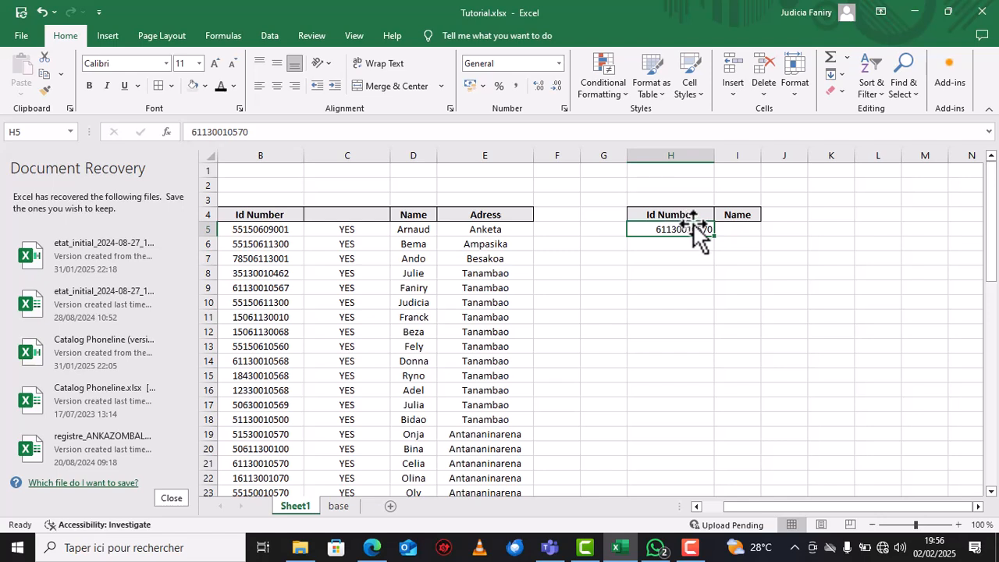
pyautogui.click(728, 231)
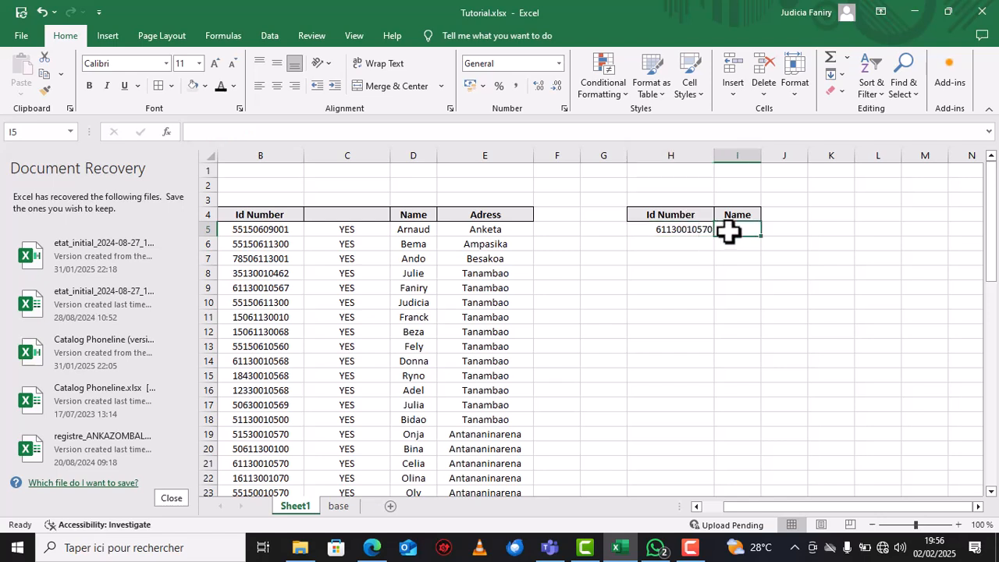
pyautogui.click(736, 218)
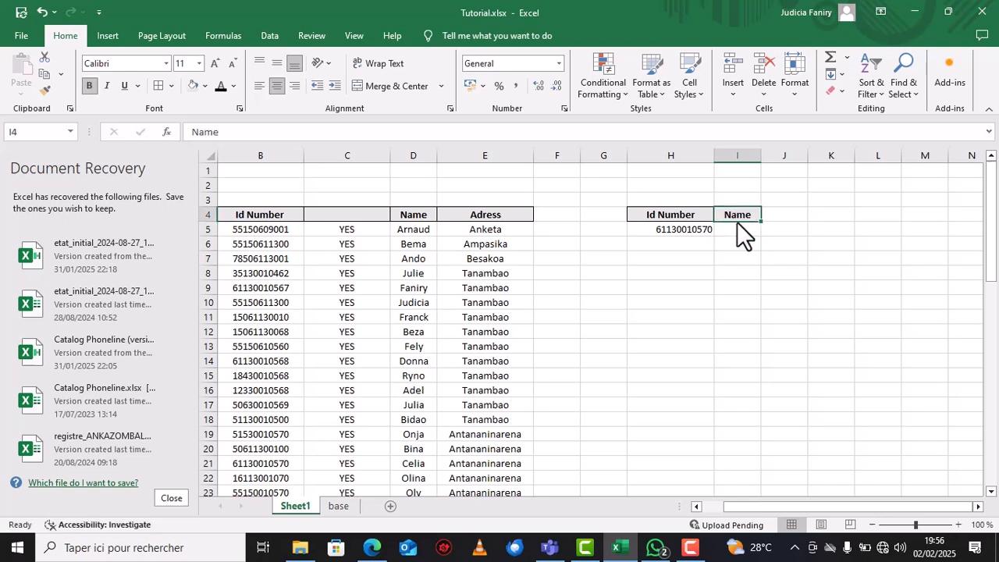
# Step: Begin a VLOOKUP formula in cell I5 under the Name header, using H5 as the lookup value
pyautogui.click(733, 228)
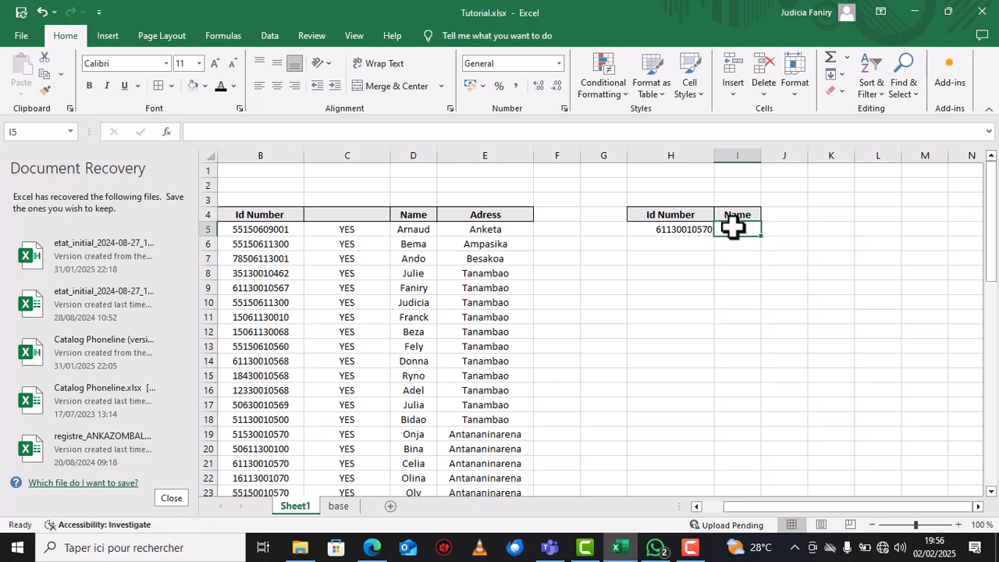
pyautogui.doubleClick(734, 229)
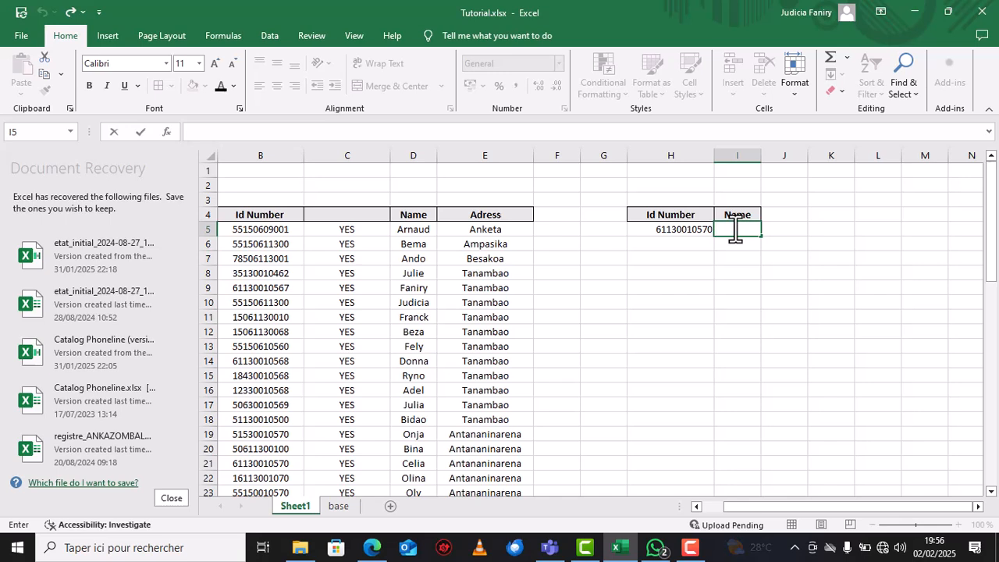
pyautogui.write('=')
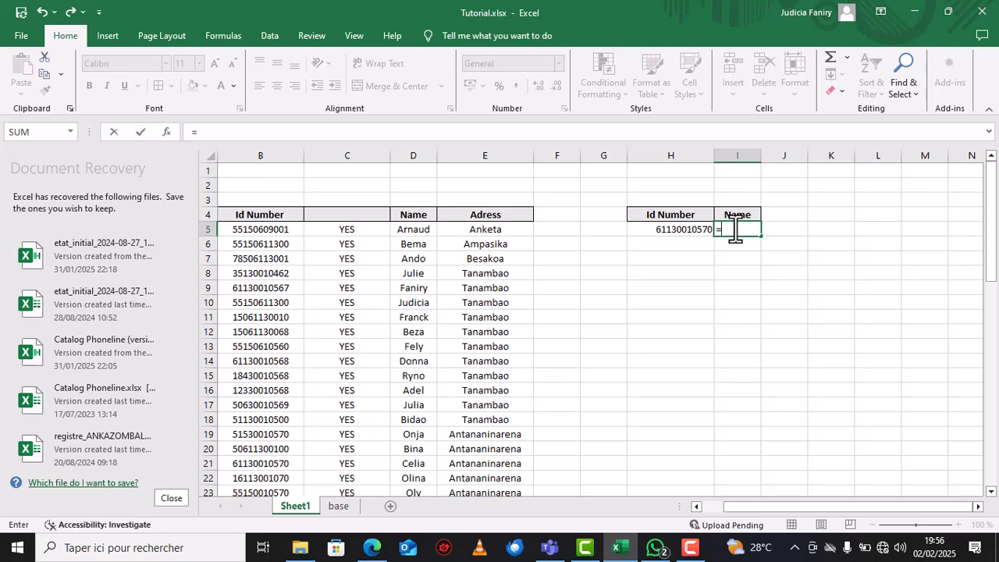
pyautogui.write('vl')
pyautogui.press('Return')
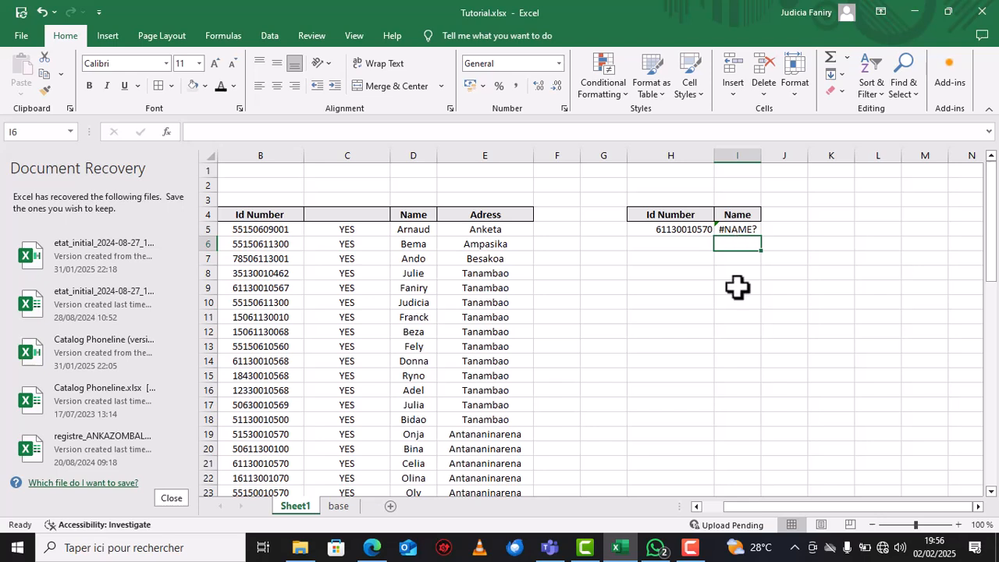
pyautogui.doubleClick(747, 230)
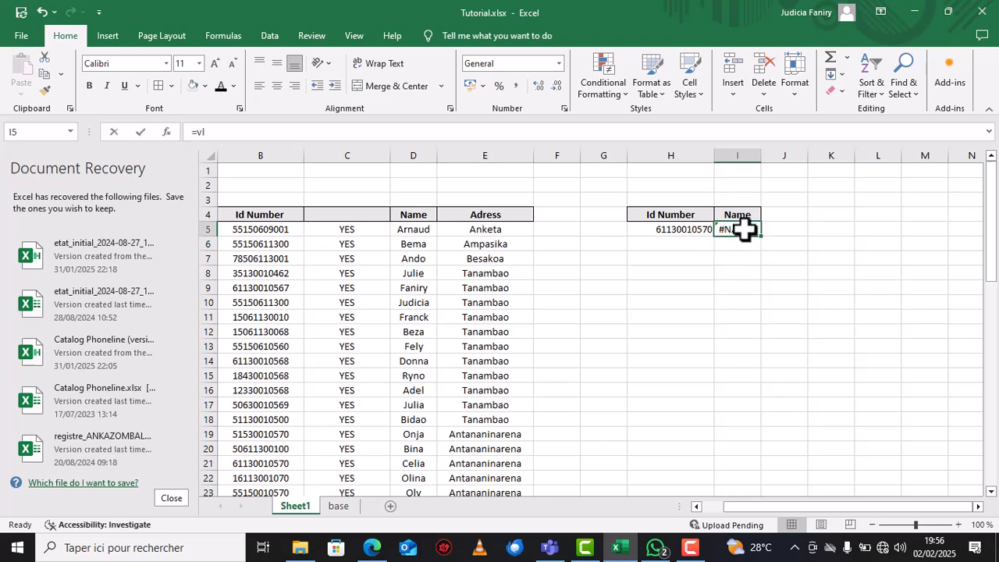
pyautogui.write('o')
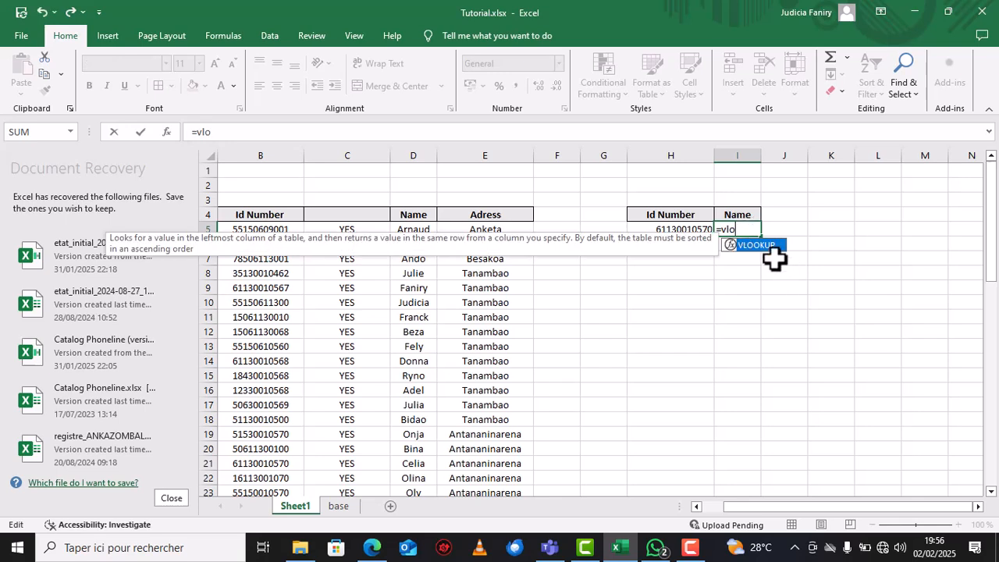
pyautogui.doubleClick(765, 248)
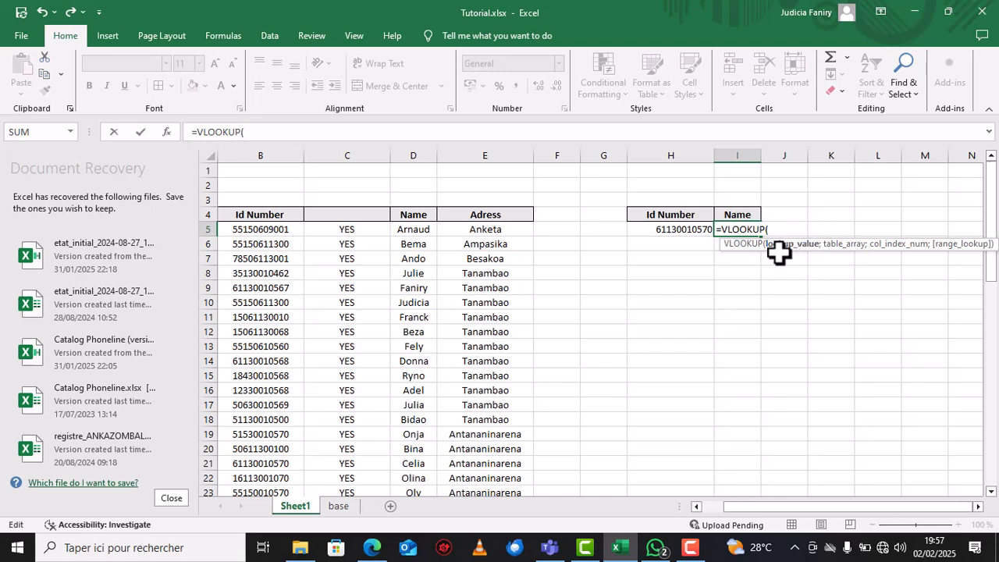
pyautogui.click(695, 234)
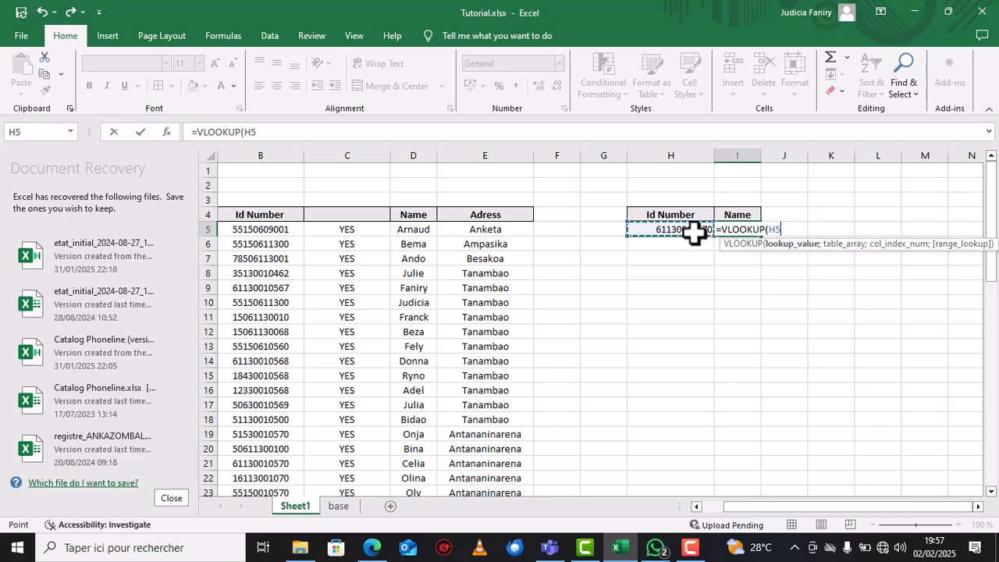
pyautogui.write(';')
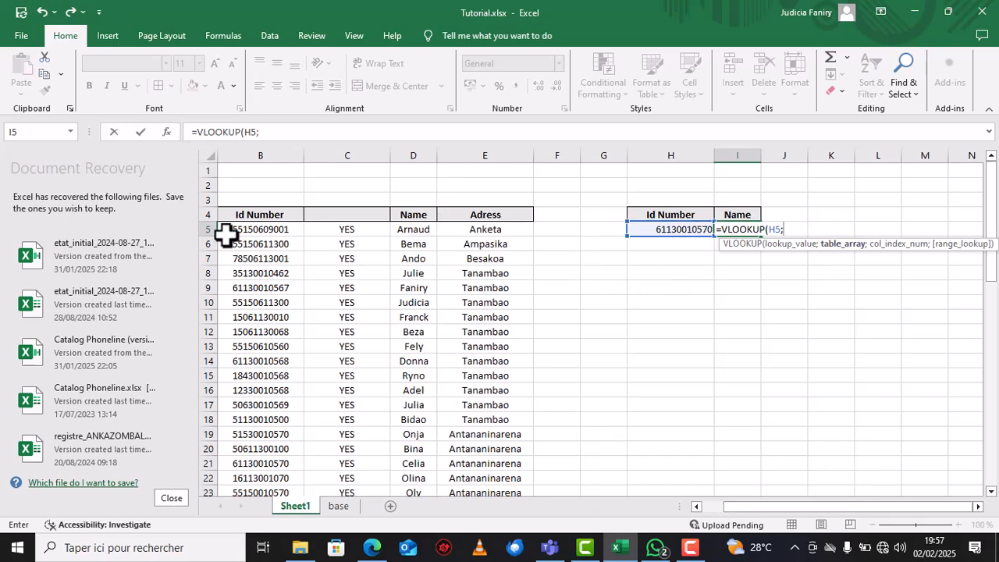
# Step: Set the VLOOKUP table array to the Id Number to Adress data as the absolute range $B$5:$E$59
pyautogui.moveTo(226, 230); pyautogui.dragTo(437, 435)
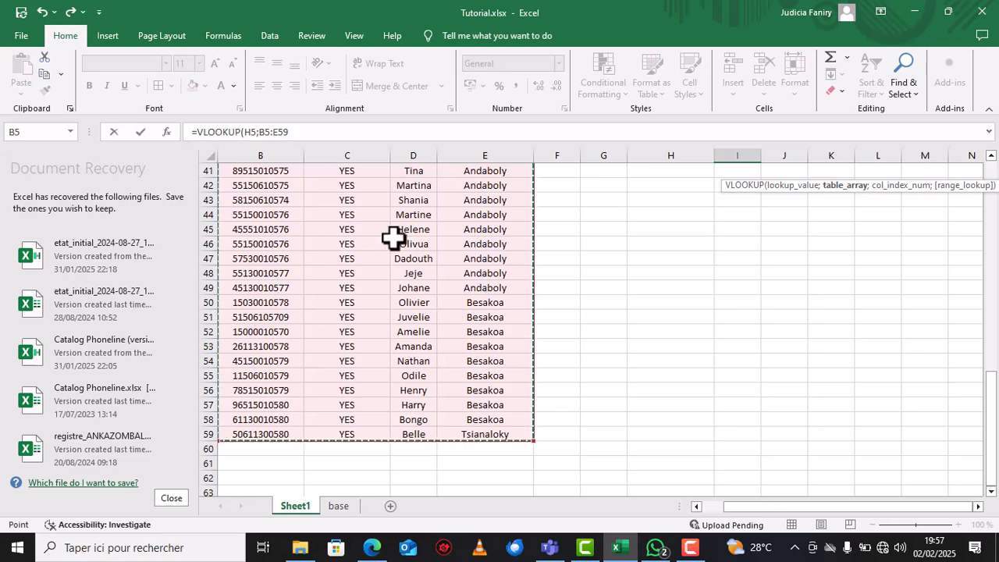
pyautogui.scroll(2, 392, 235)
pyautogui.press('F4')
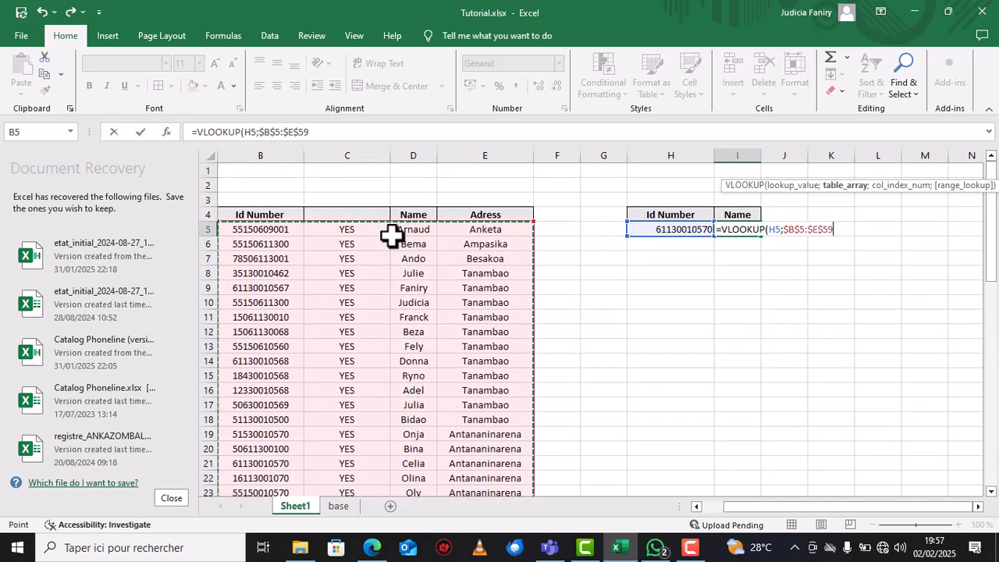
pyautogui.write(';')
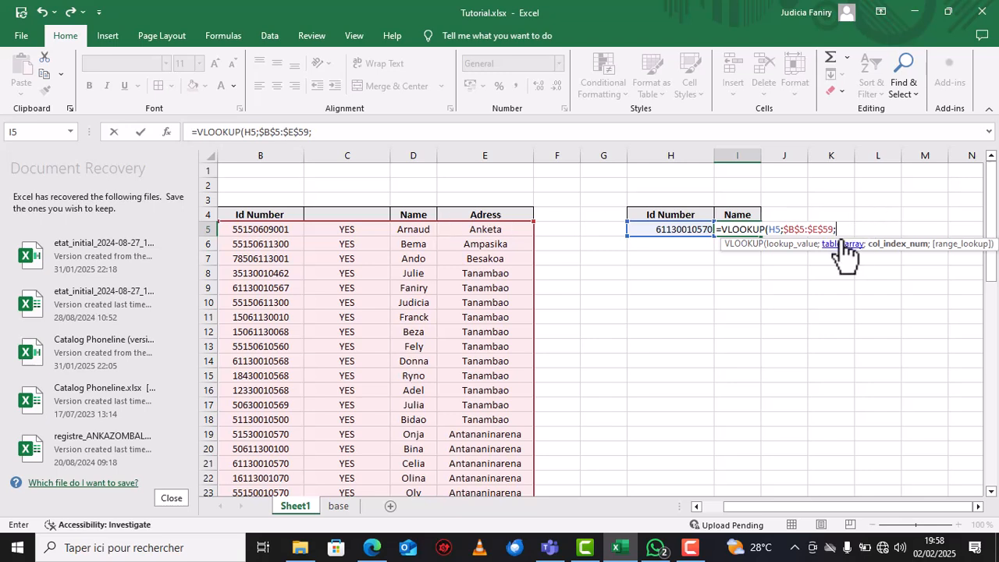
# Step: Complete the VLOOKUP formula with column index 3 and FALSE for an exact match
pyautogui.write('3;')
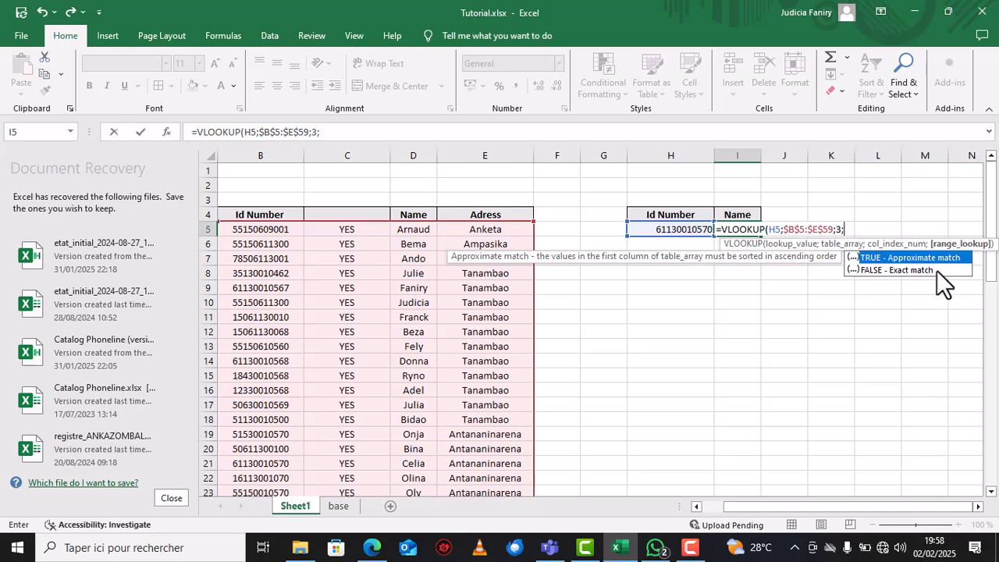
pyautogui.press('Down')
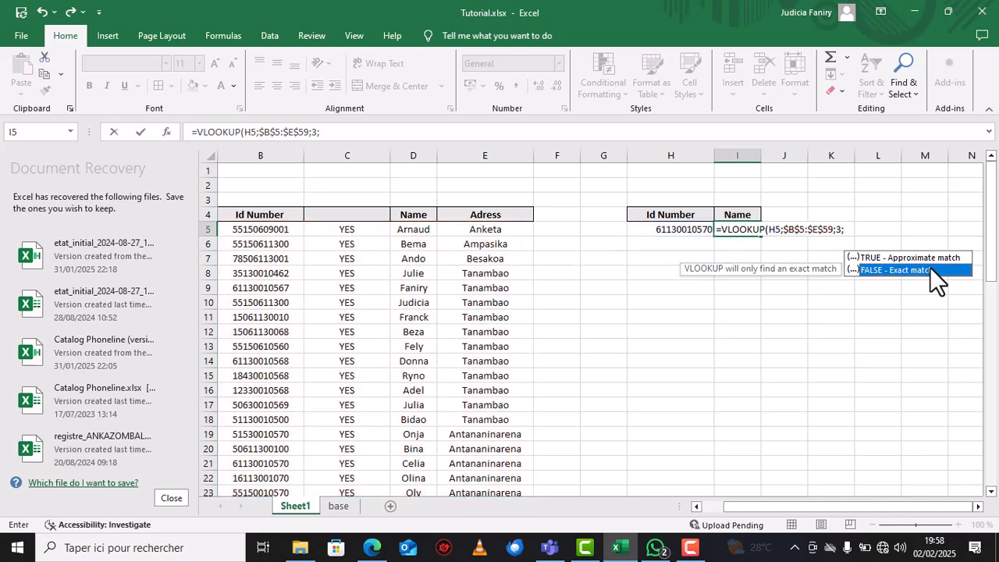
pyautogui.doubleClick(930, 267)
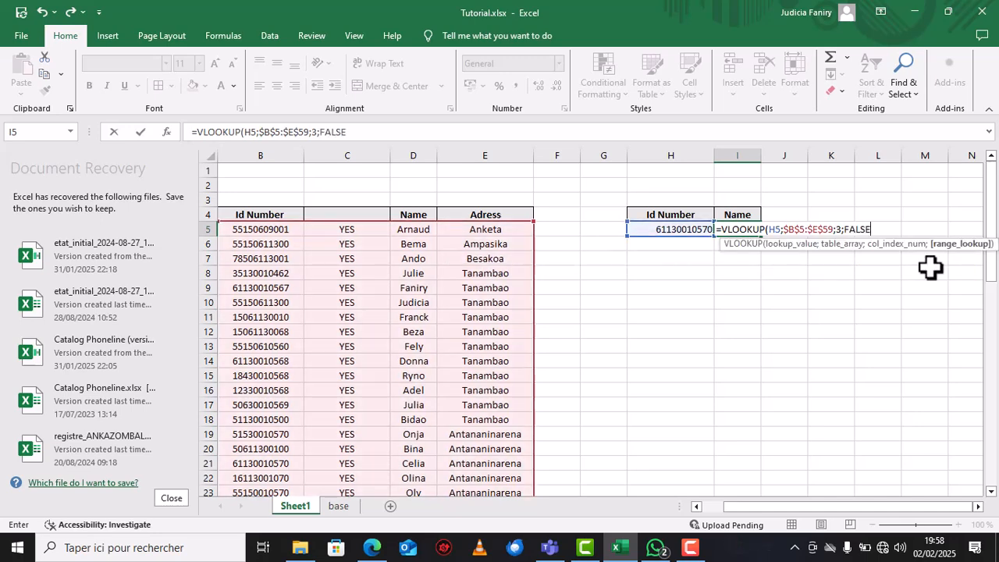
pyautogui.write(')')
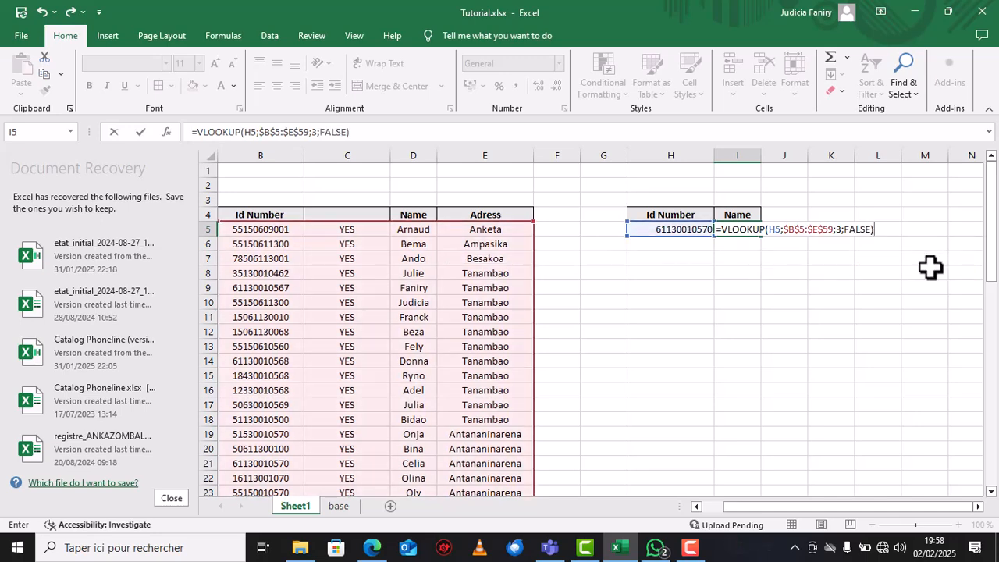
pyautogui.press('Return')
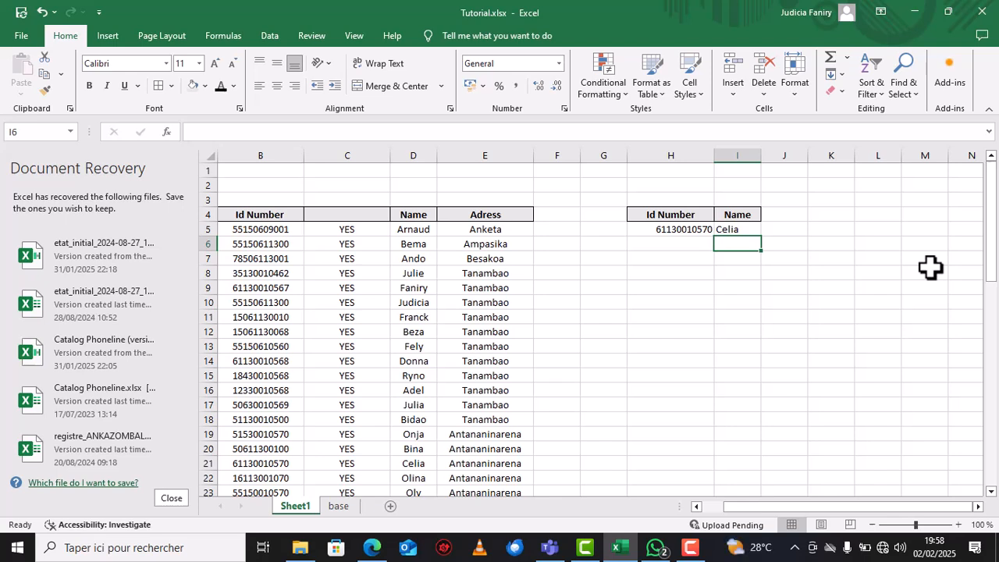
# Step: Set the column index in I5's VLOOKUP formula to 4 to return the address
pyautogui.doubleClick(746, 229)
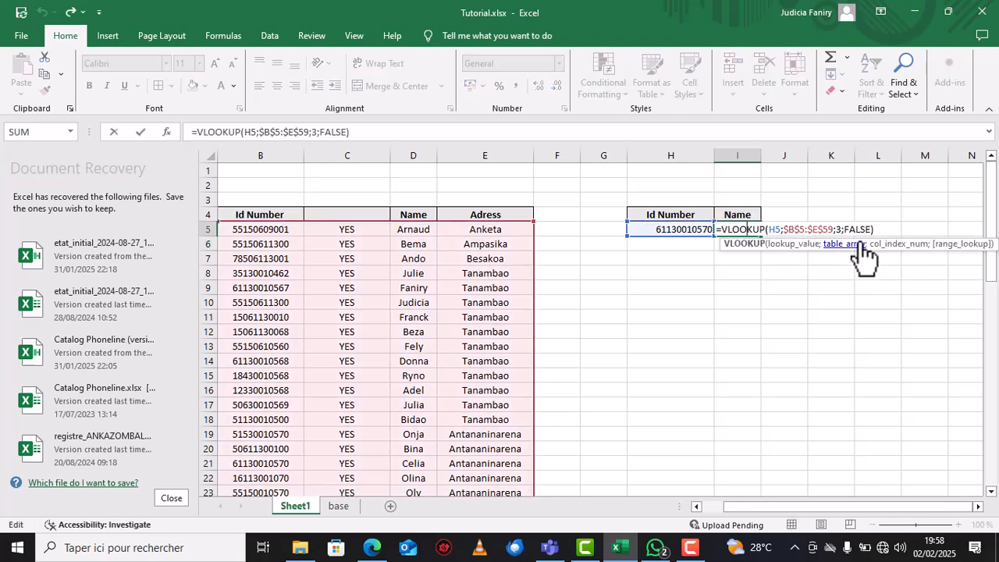
pyautogui.click(842, 230)
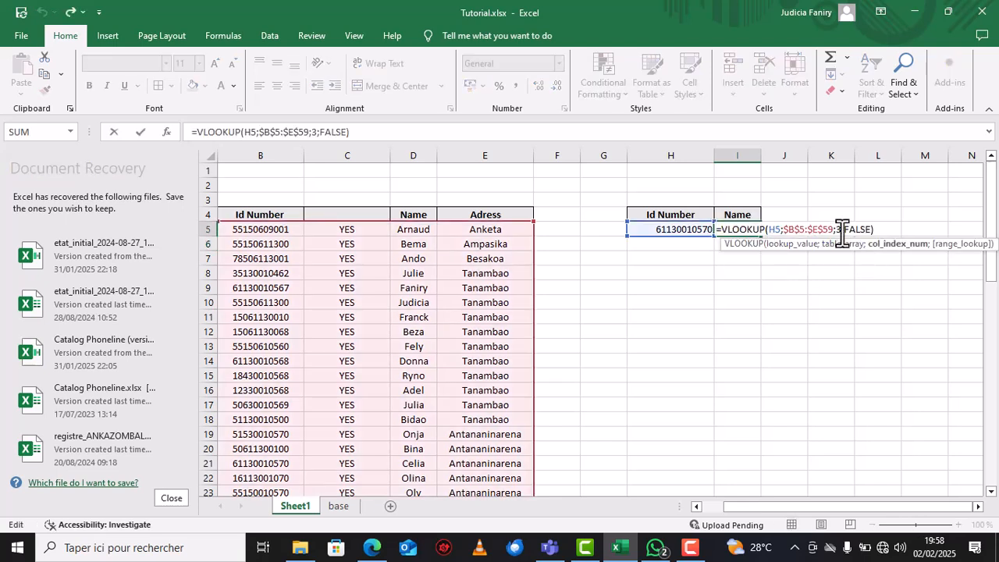
pyautogui.press('BackSpace')
pyautogui.write('4')
pyautogui.press('Return')
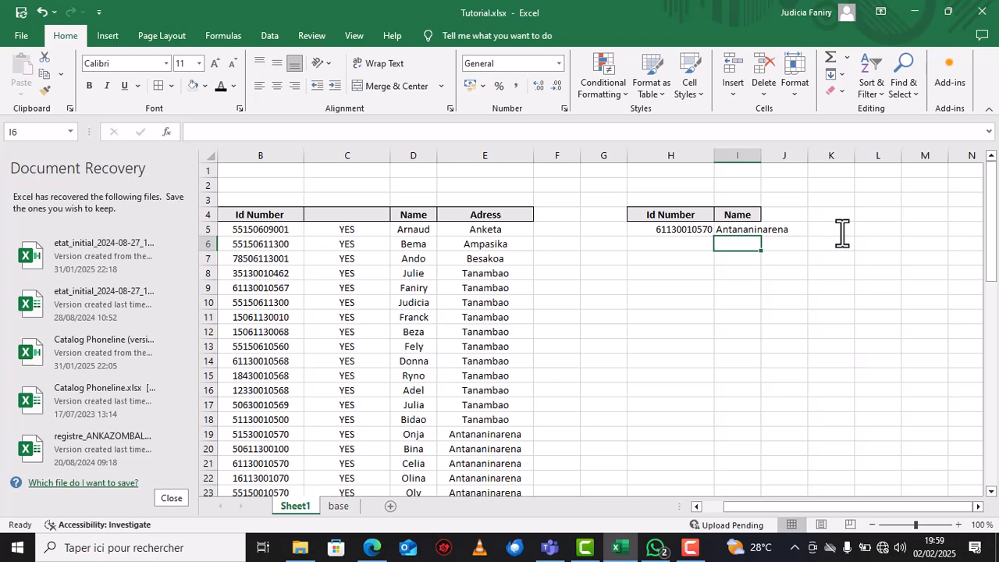
# Step: Delete column C, the unlabelled column of YES values between Id Number and Name
pyautogui.click(333, 218)
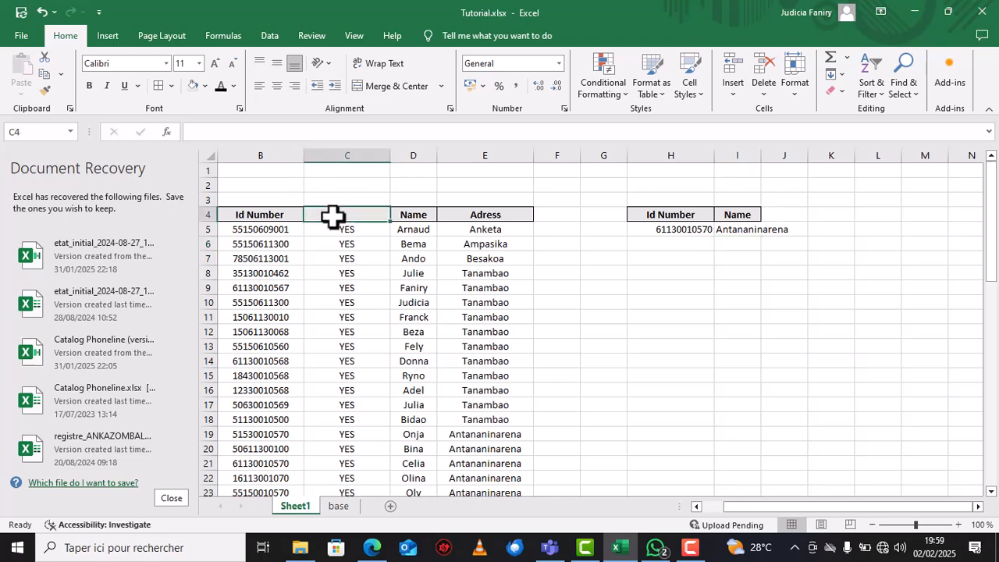
pyautogui.click(344, 156)
pyautogui.rightClick(343, 157)
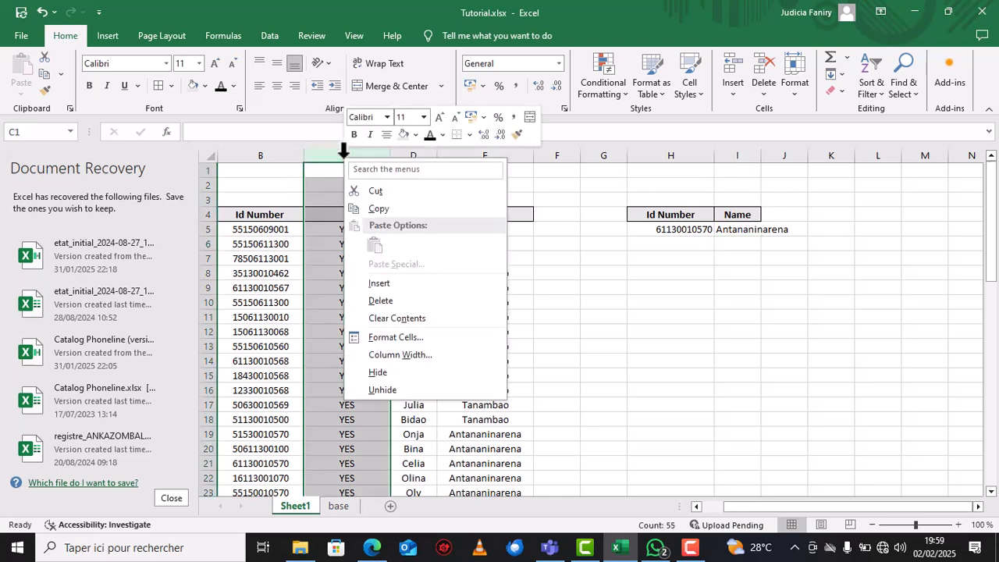
pyautogui.click(375, 301)
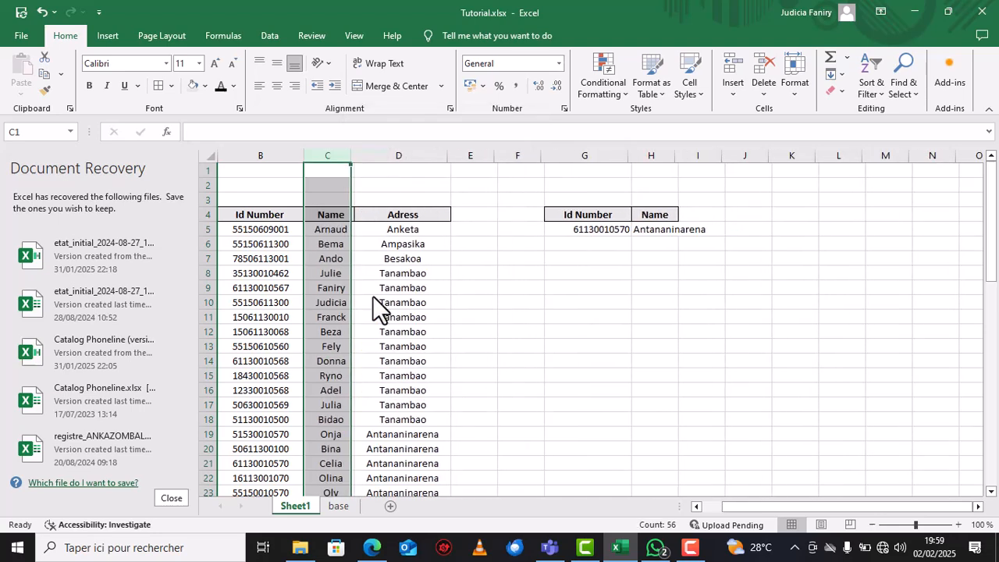
pyautogui.click(486, 270)
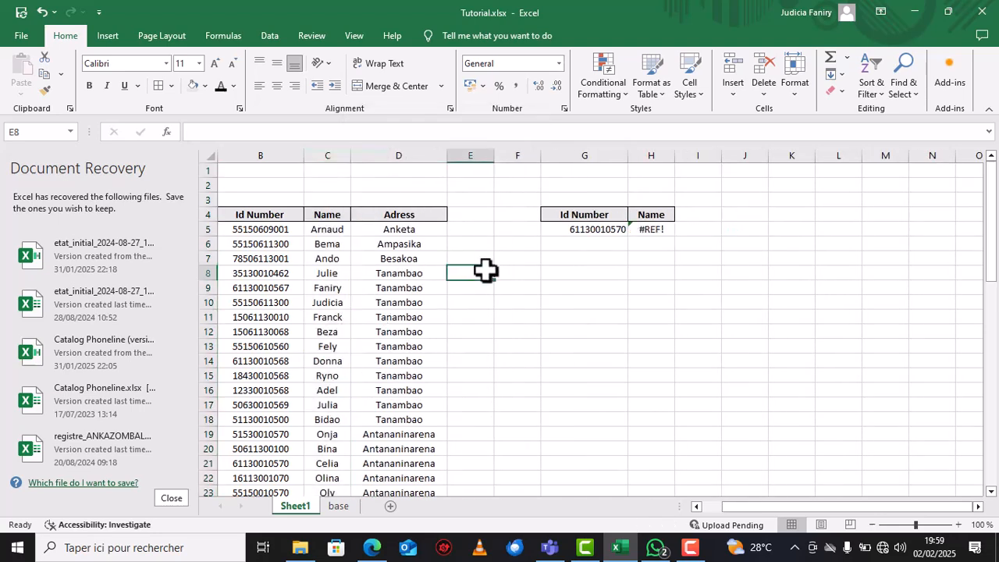
# Step: Set the column index in H5's VLOOKUP formula to 3
pyautogui.doubleClick(664, 233)
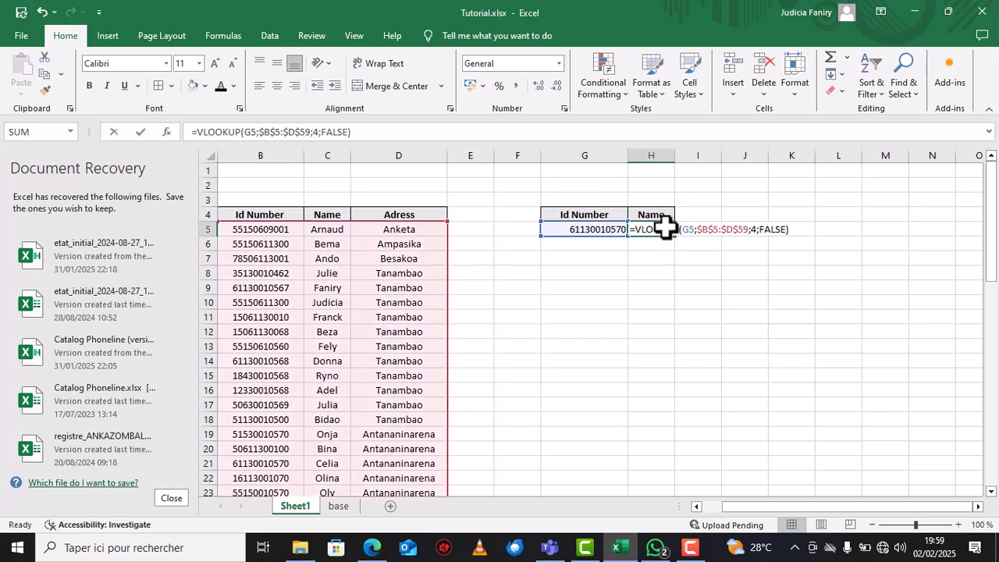
pyautogui.click(757, 229)
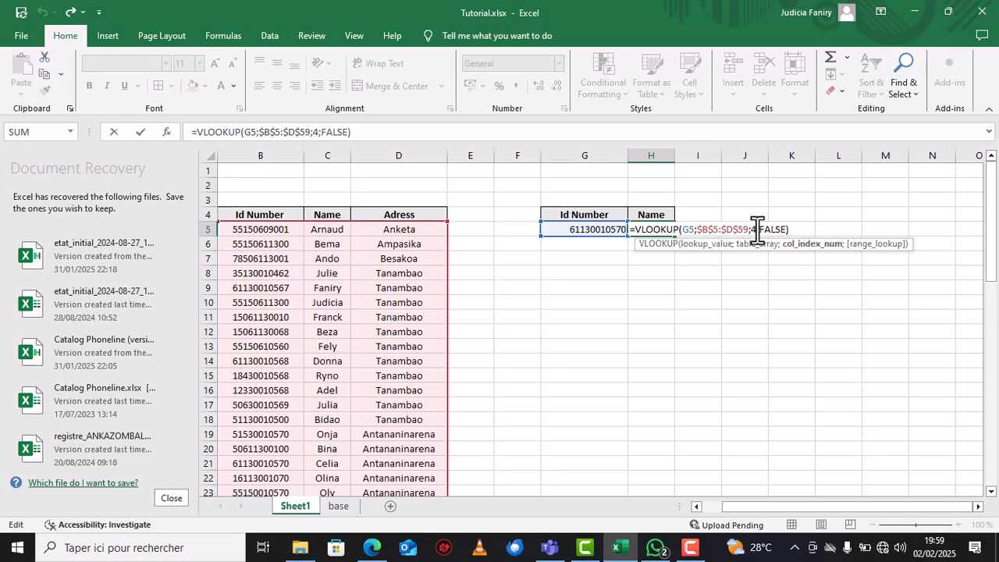
pyautogui.press('BackSpace')
pyautogui.write('3')
pyautogui.press('Return')
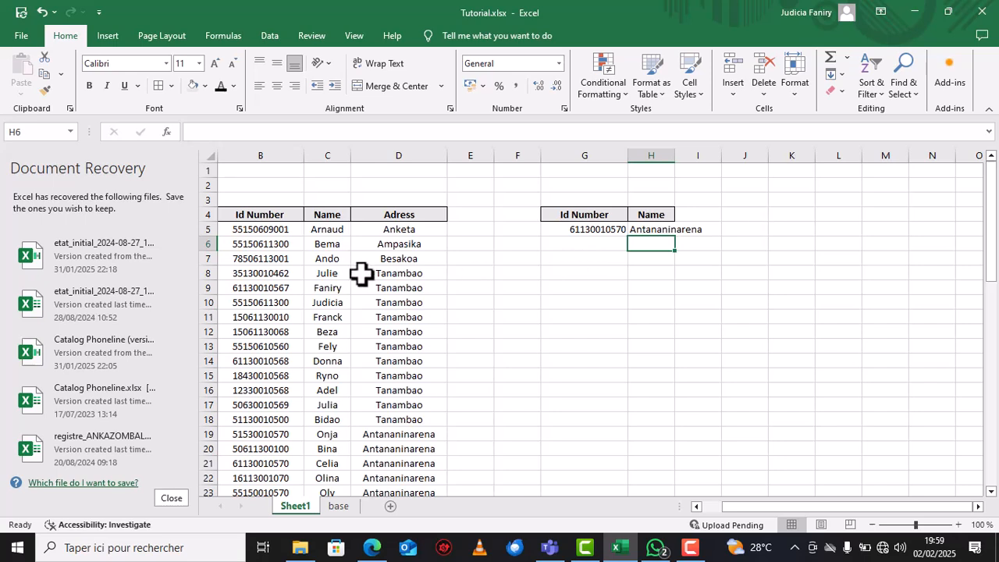
# Step: Switch to the base sheet and look through its Id Number list in column B
pyautogui.click(340, 513)
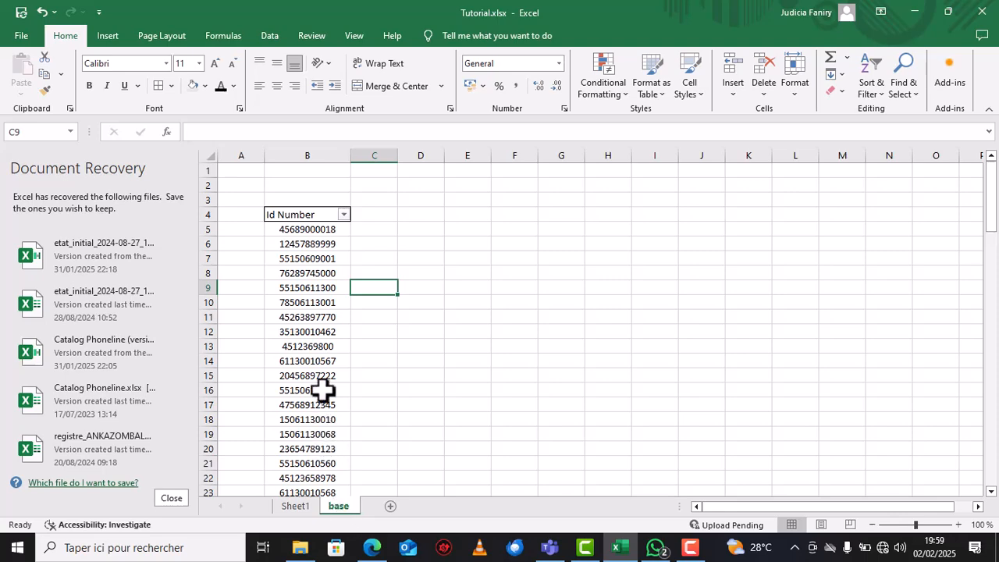
pyautogui.scroll(-4, 313, 312)
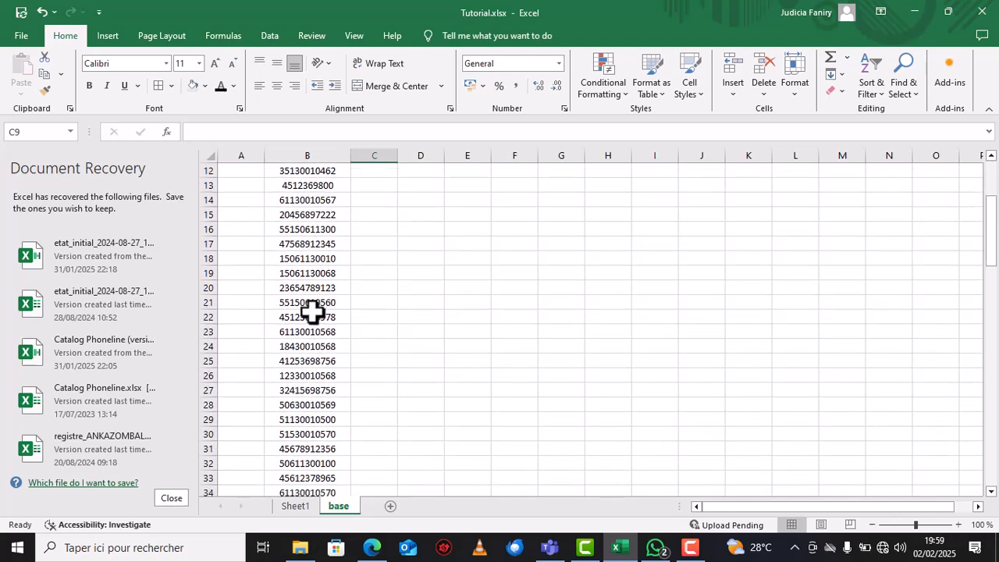
pyautogui.scroll(4, 312, 312)
pyautogui.scroll(-16, 312, 312)
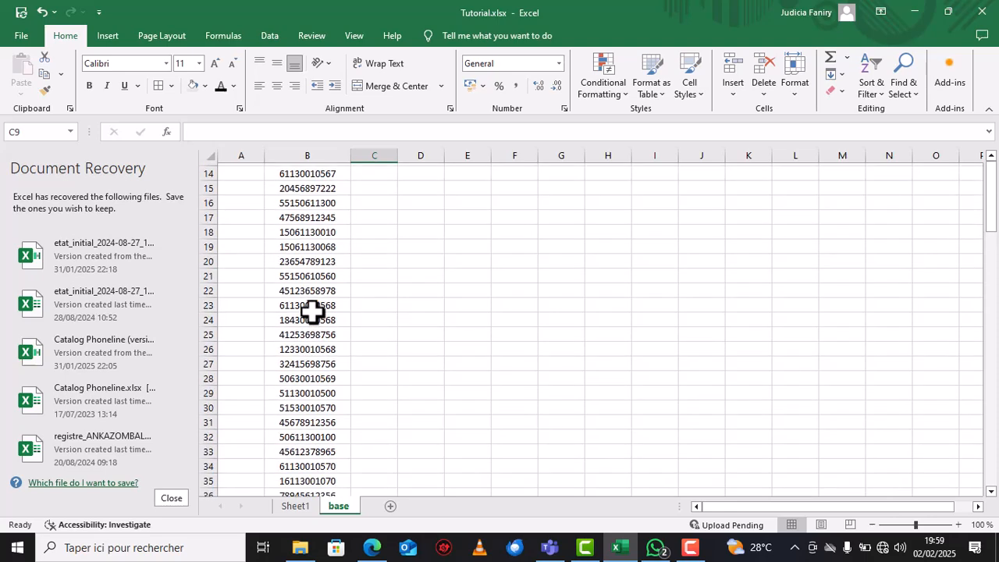
pyautogui.scroll(-5, 312, 312)
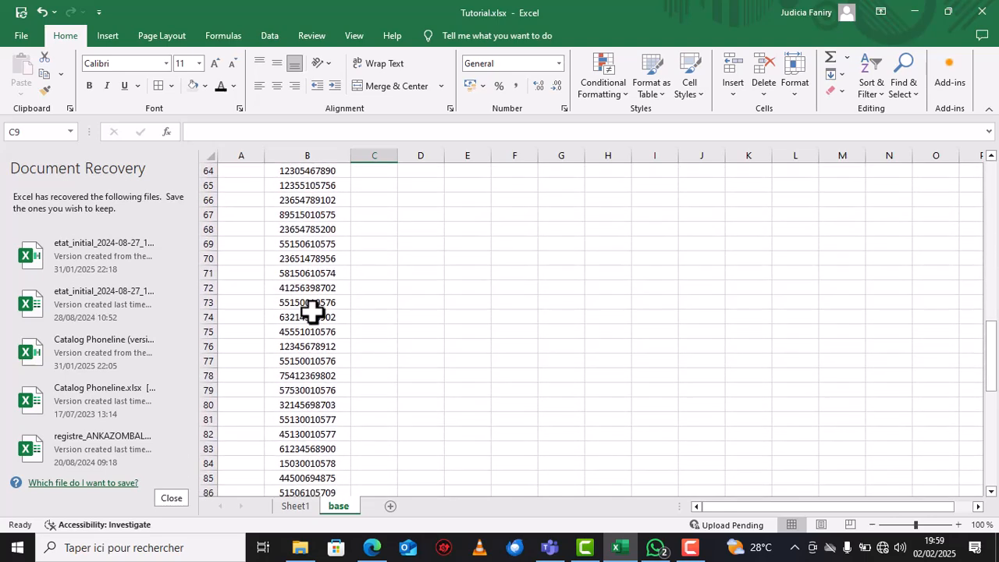
# Step: Compare the Id Number table on Sheet1 with the Id Number list in column B of the base sheet
pyautogui.click(295, 507)
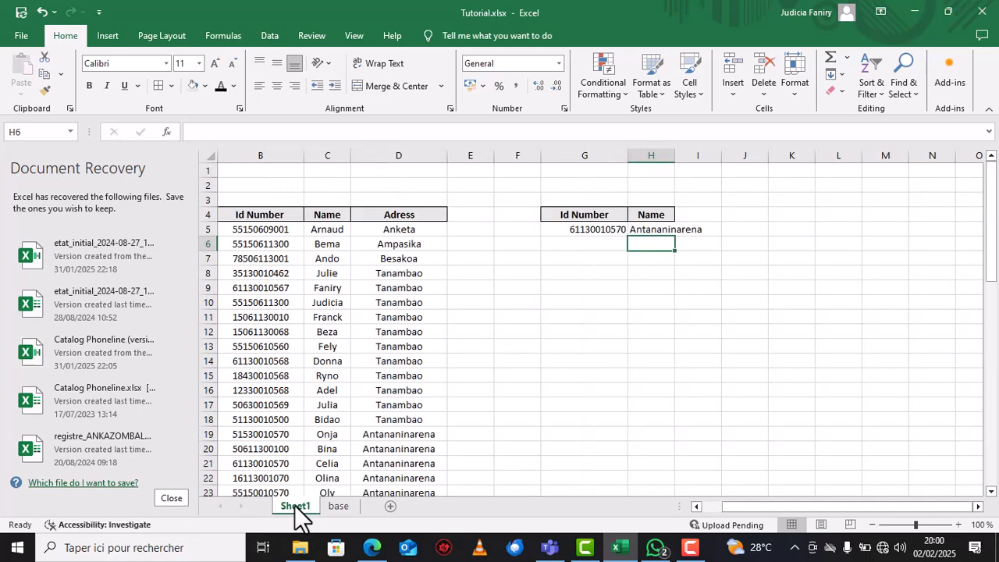
pyautogui.click(338, 506)
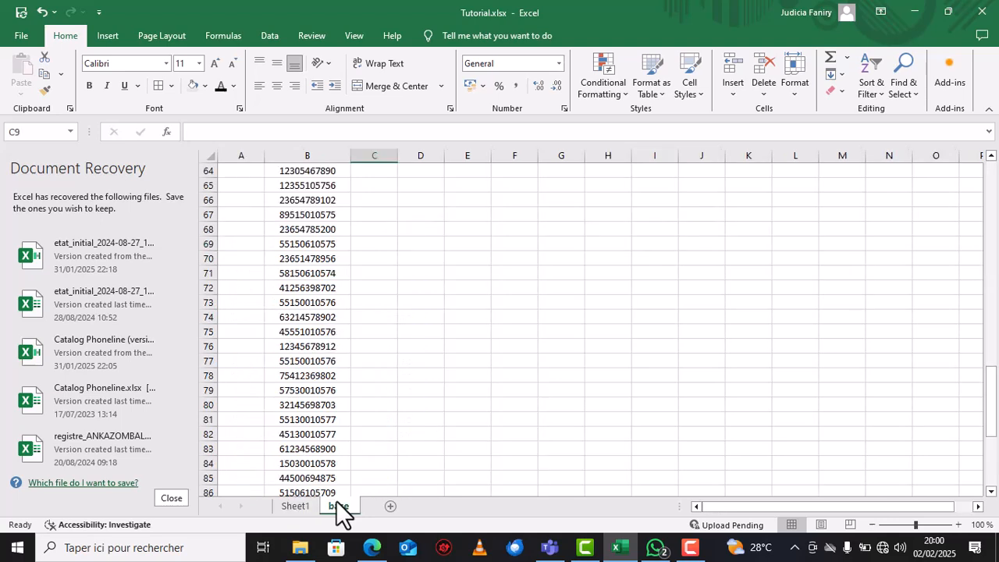
pyautogui.scroll(20, 292, 317)
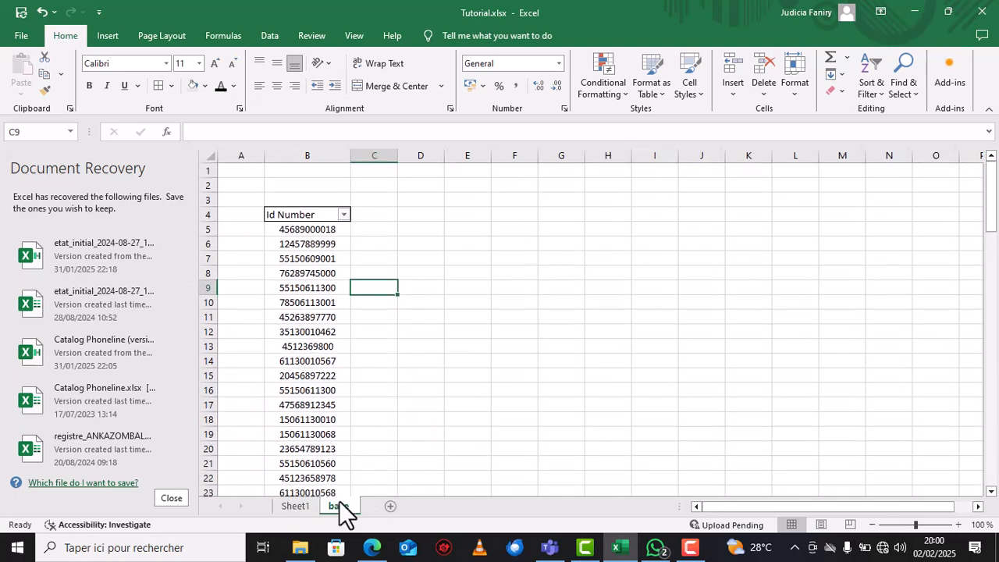
pyautogui.click(294, 506)
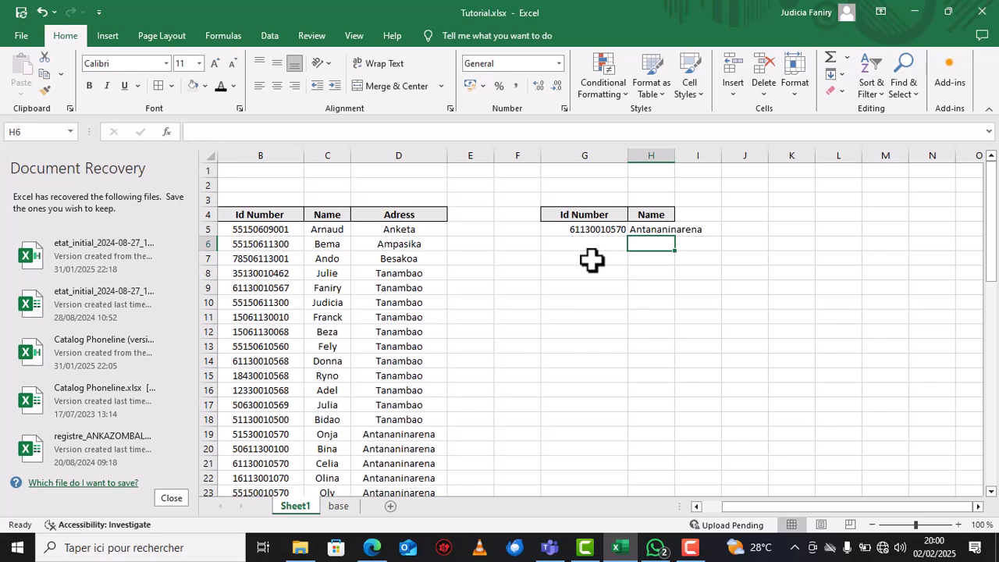
pyautogui.click(344, 505)
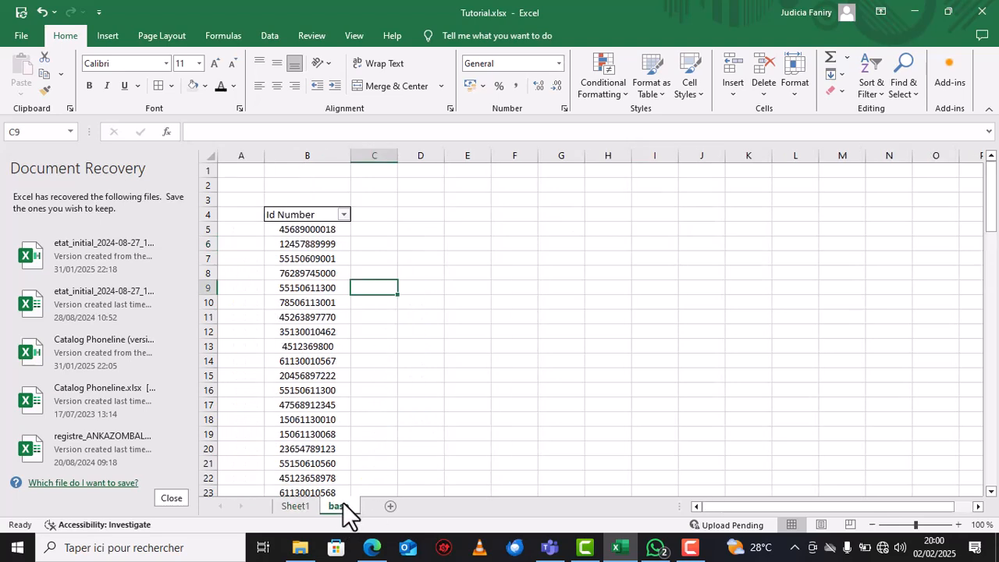
pyautogui.click(361, 226)
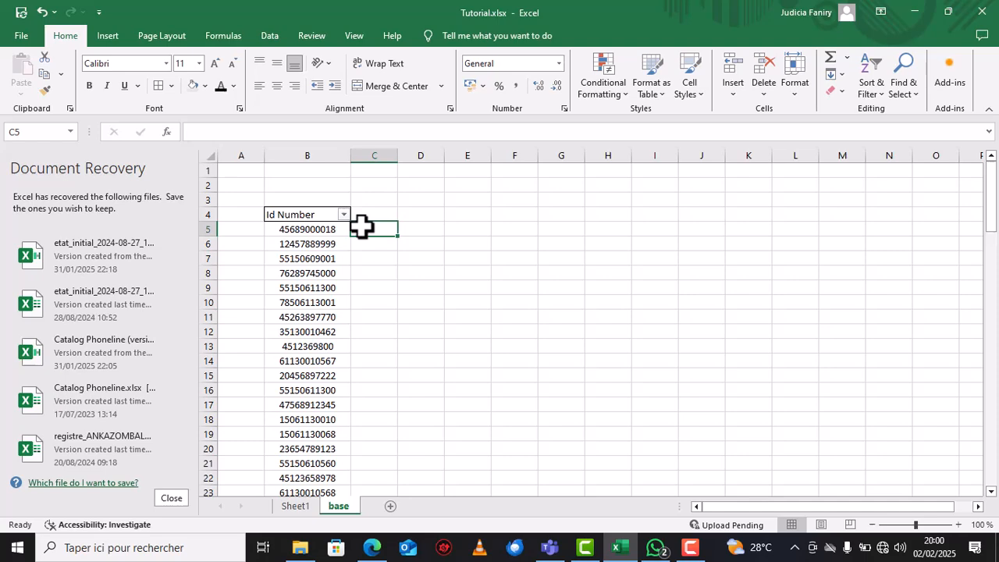
# Step: Insert an empty column between Id Number and Name in the Sheet1 table
pyautogui.click(298, 506)
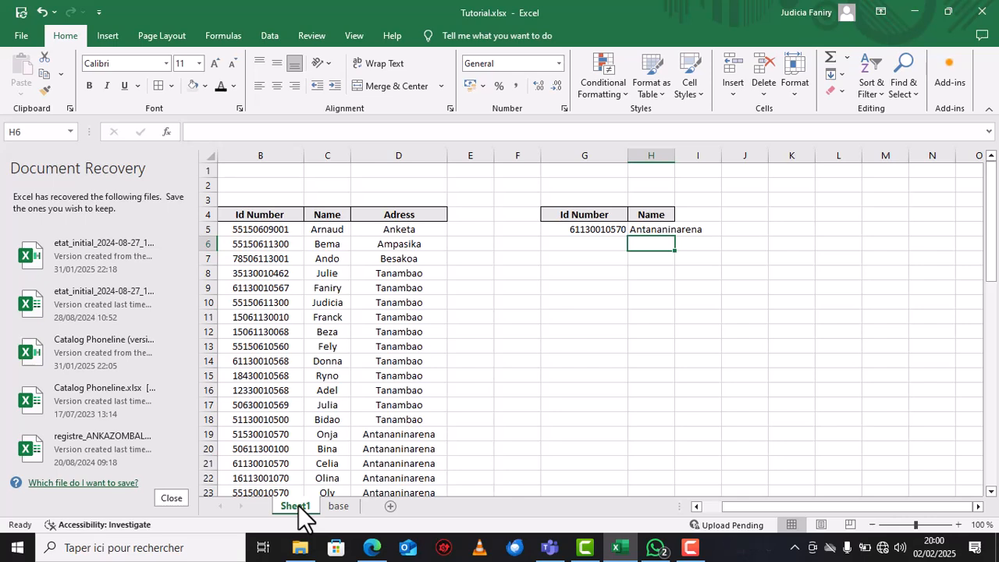
pyautogui.click(317, 148)
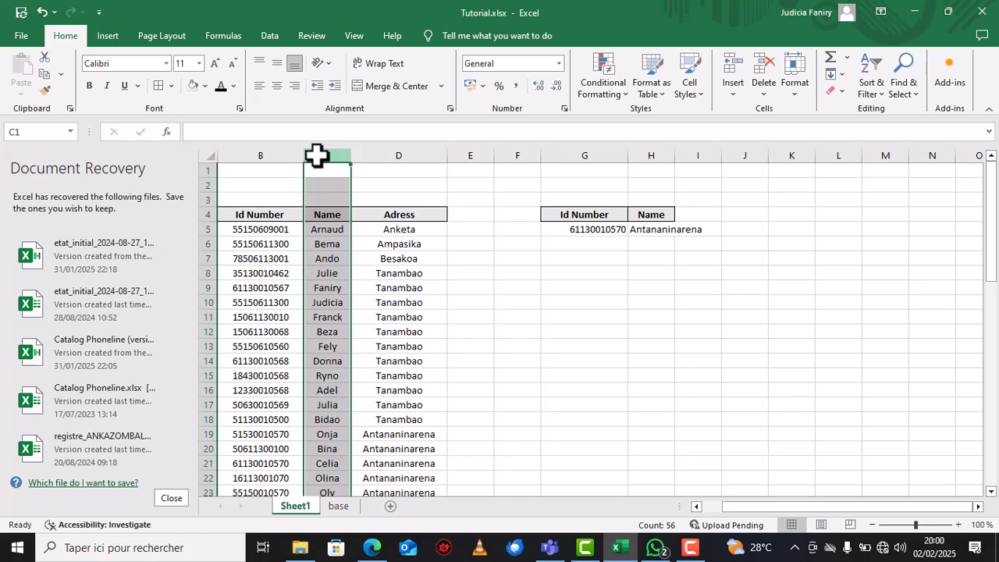
pyautogui.rightClick(317, 155)
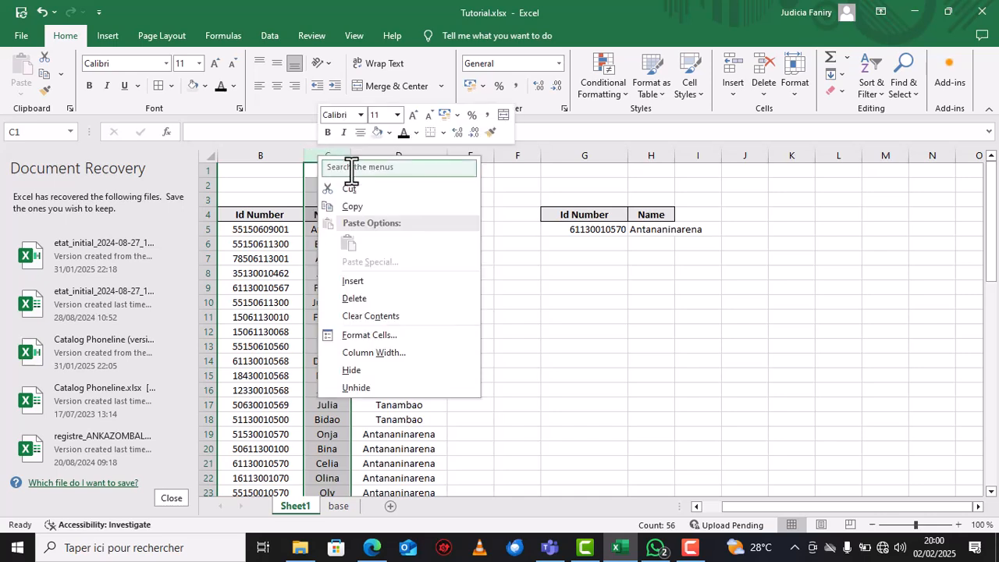
pyautogui.click(349, 282)
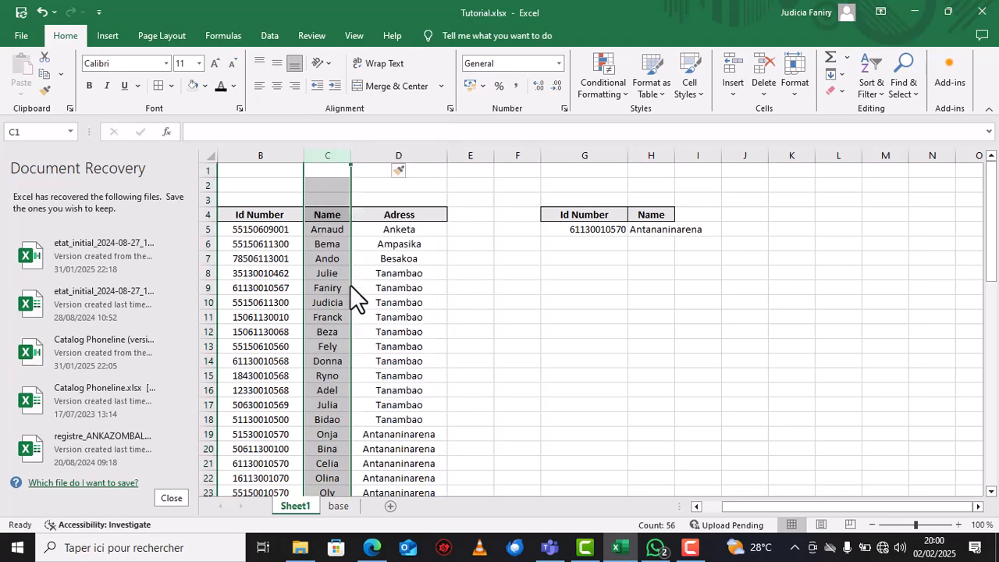
# Step: Enter YES in C5 of the new column and fill it down through the last row of the table
pyautogui.click(341, 229)
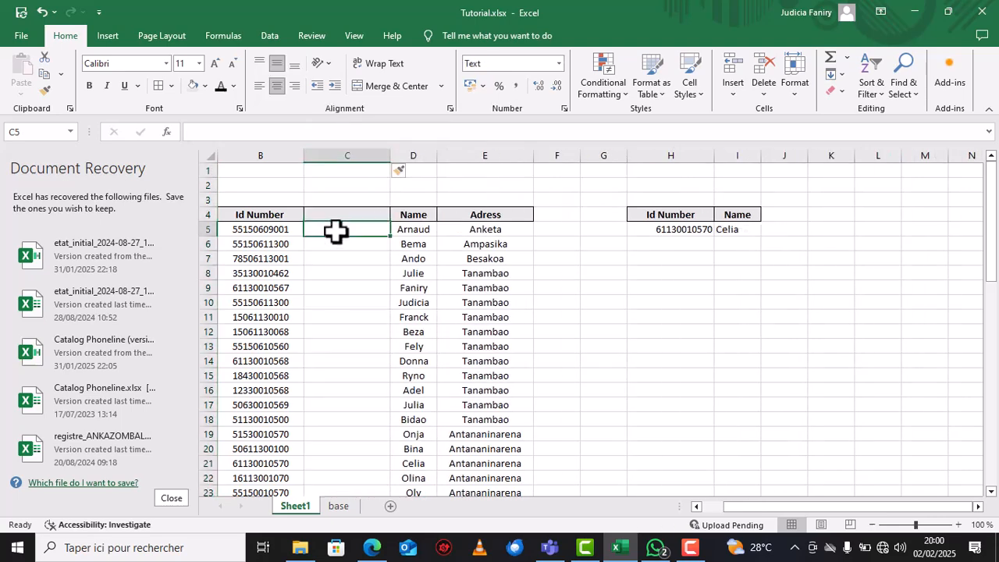
pyautogui.doubleClick(339, 230)
pyautogui.write('YES')
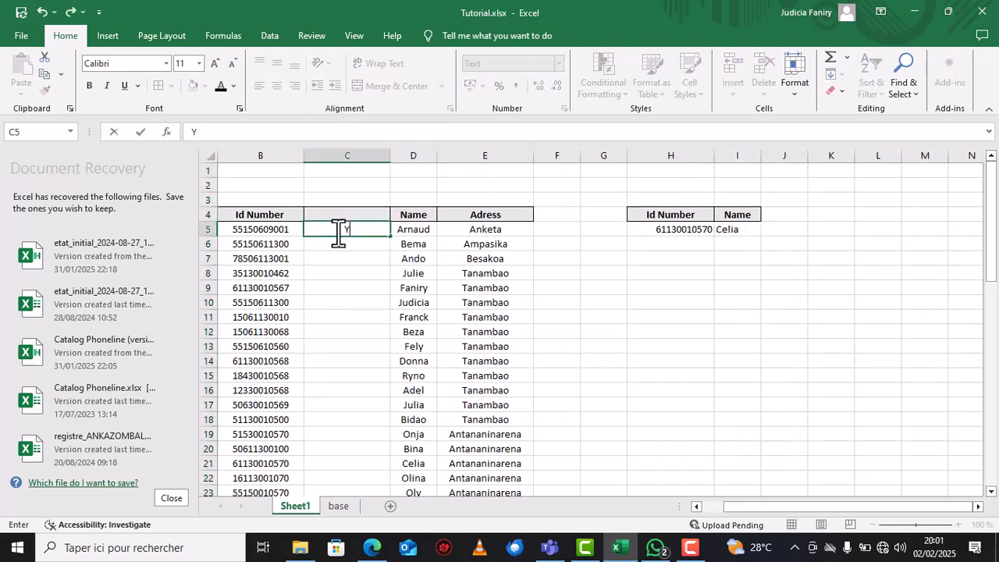
pyautogui.doubleClick(391, 237)
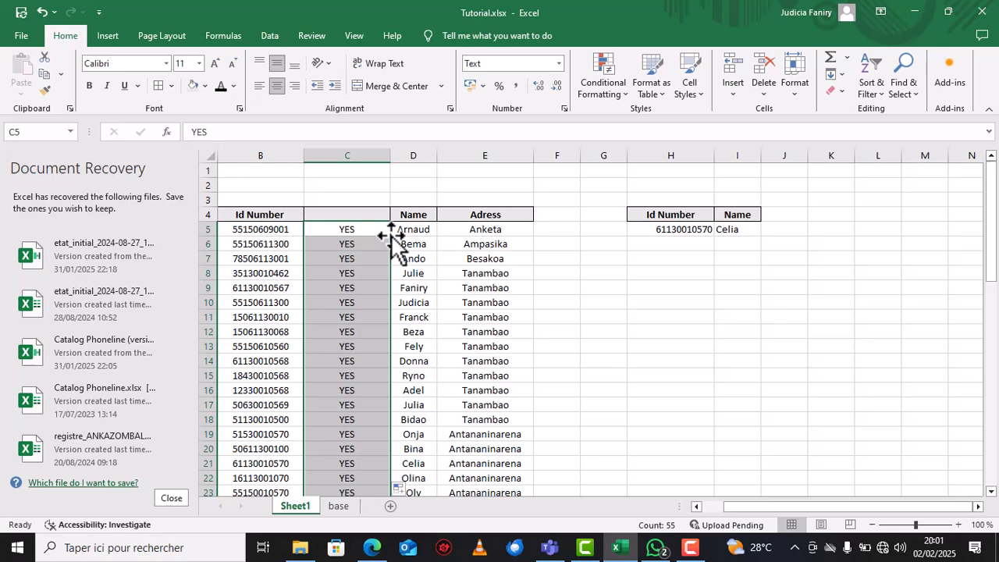
pyautogui.scroll(-5, 353, 258)
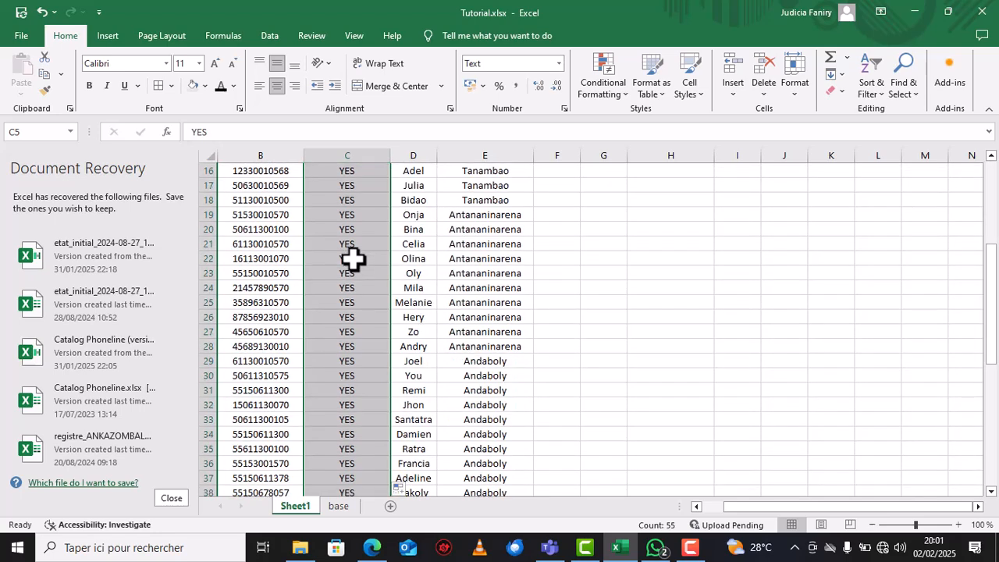
pyautogui.scroll(-1, 353, 258)
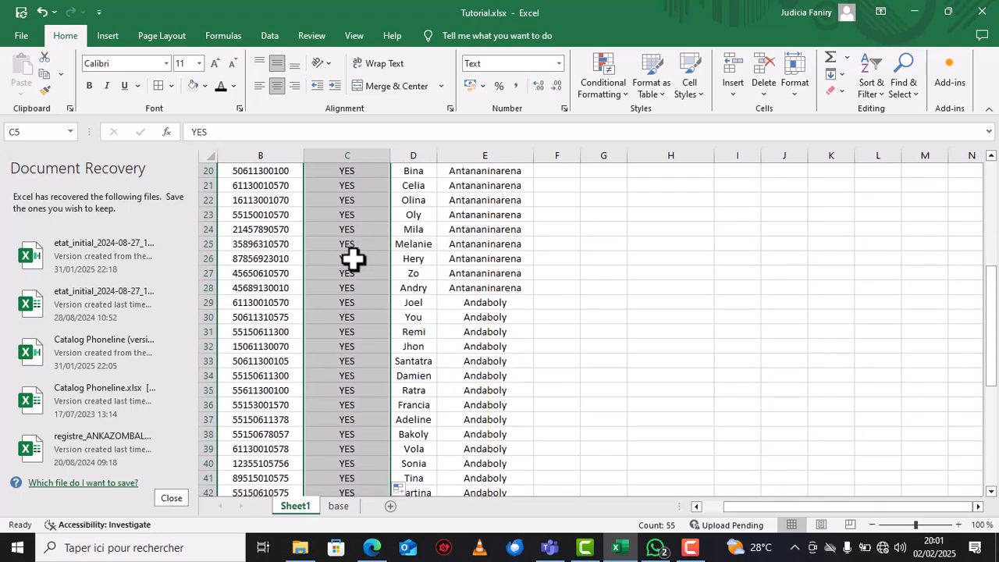
pyautogui.scroll(5, 353, 258)
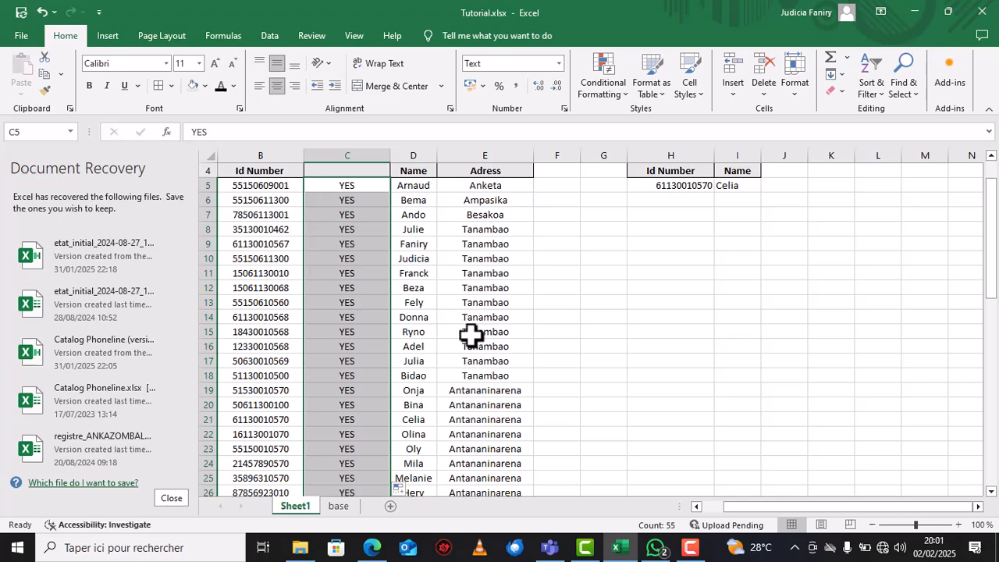
# Step: Begin a VLOOKUP formula in C5 of the base sheet with B5 as the lookup value
pyautogui.click(332, 509)
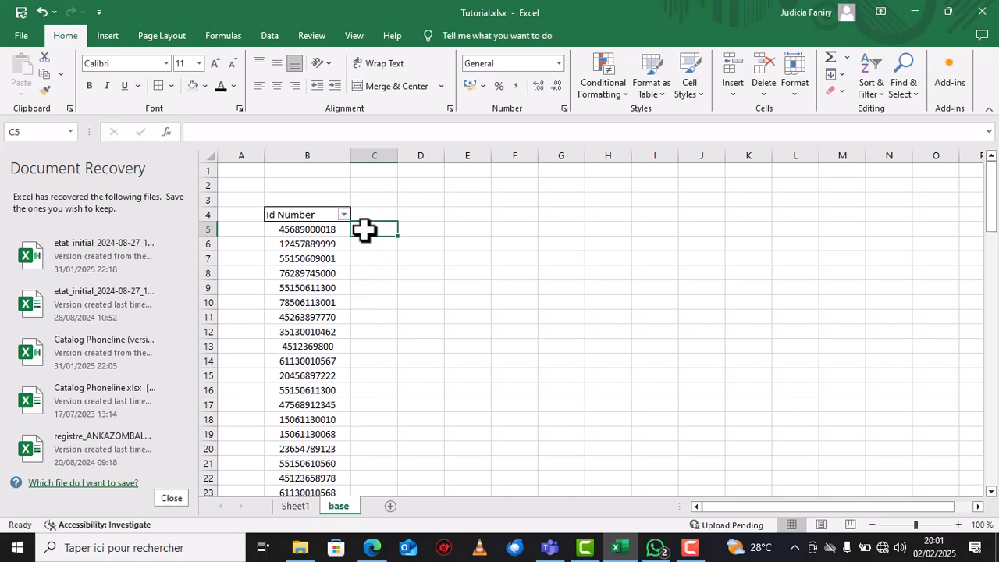
pyautogui.write('=')
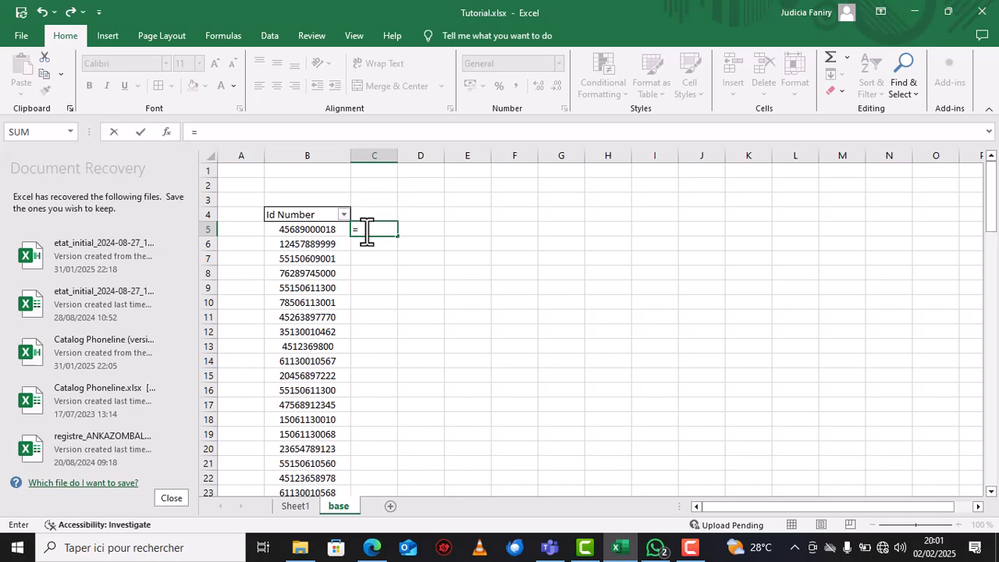
pyautogui.write('v')
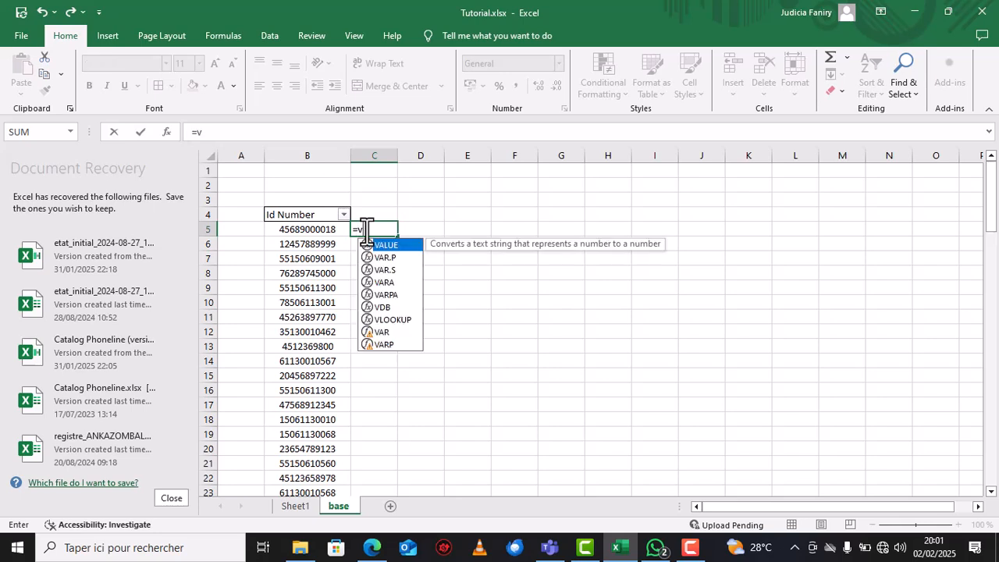
pyautogui.click(391, 321)
pyautogui.doubleClick(391, 321)
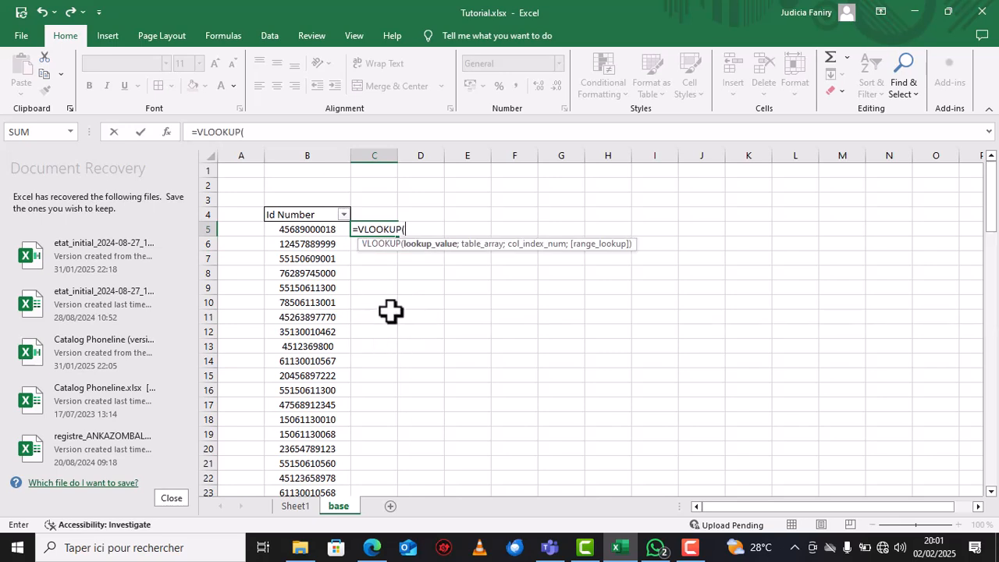
pyautogui.click(321, 232)
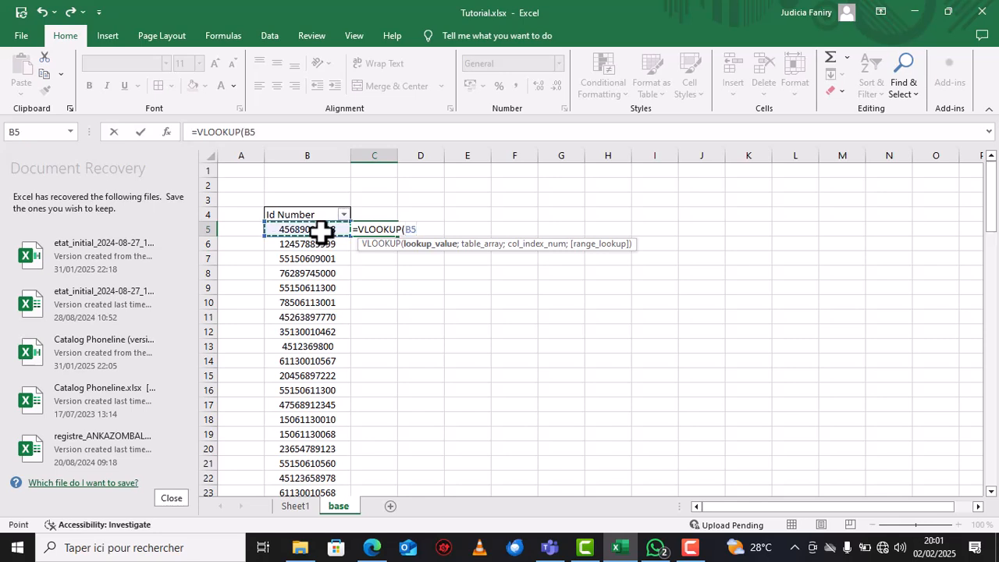
pyautogui.write(';')
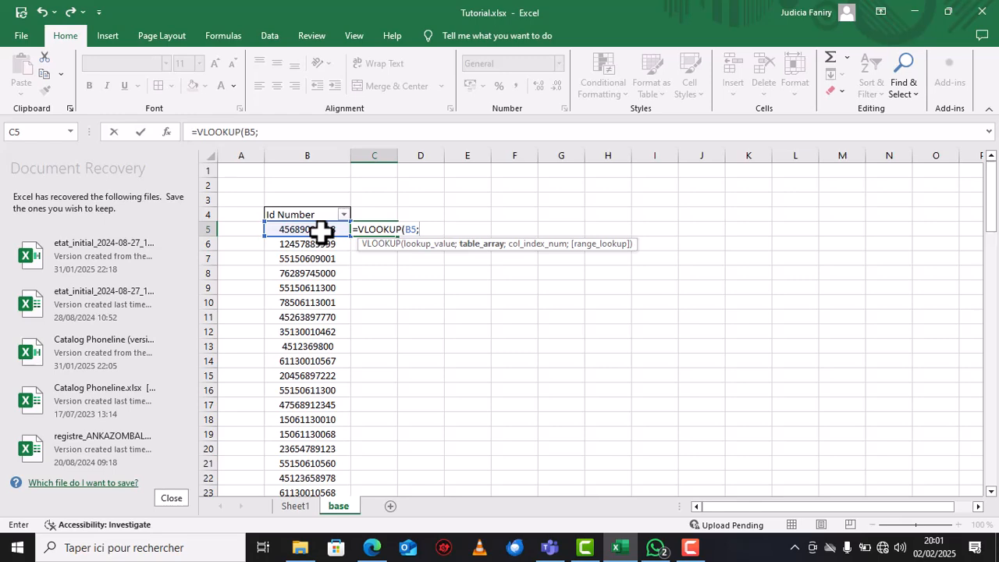
# Step: Set the formula's table array to the Sheet1 data range as an absolute reference, Sheet1!$B$5:$E$59
pyautogui.click(295, 506)
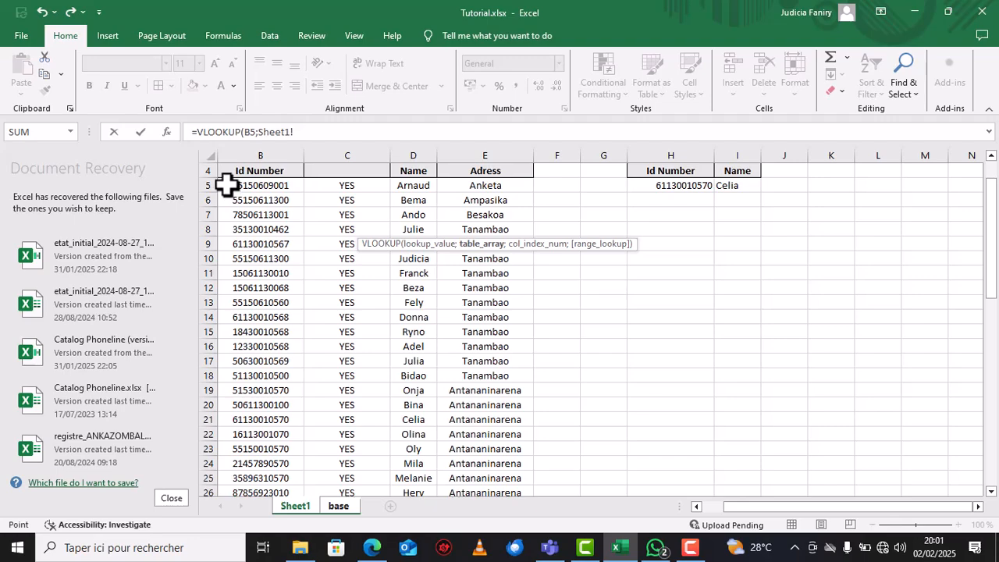
pyautogui.moveTo(226, 185); pyautogui.dragTo(476, 463)
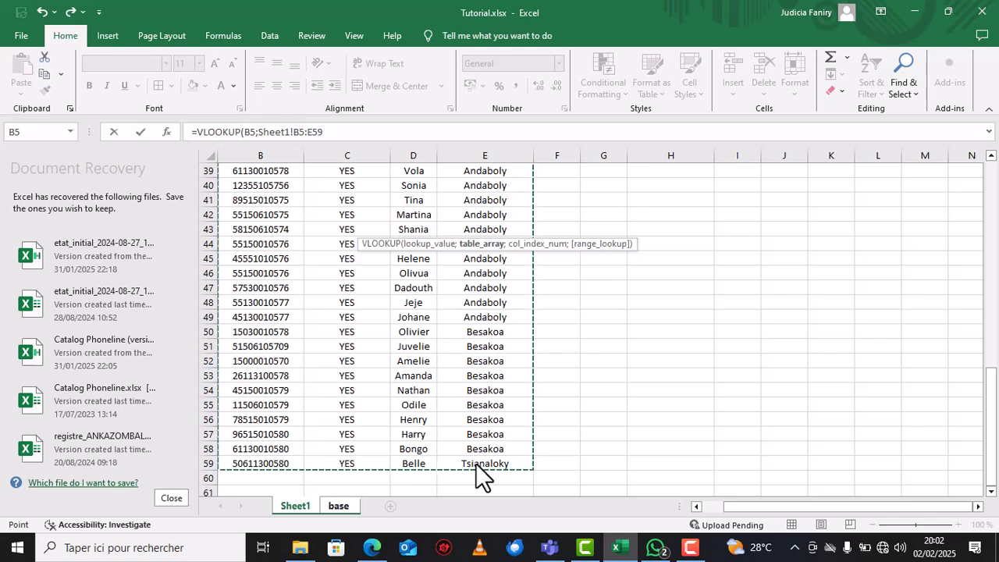
pyautogui.press('F4')
# Step: Complete the VLOOKUP formula with column index 2 and FALSE for an exact match, and enter it
pyautogui.click(351, 133)
pyautogui.write(';')
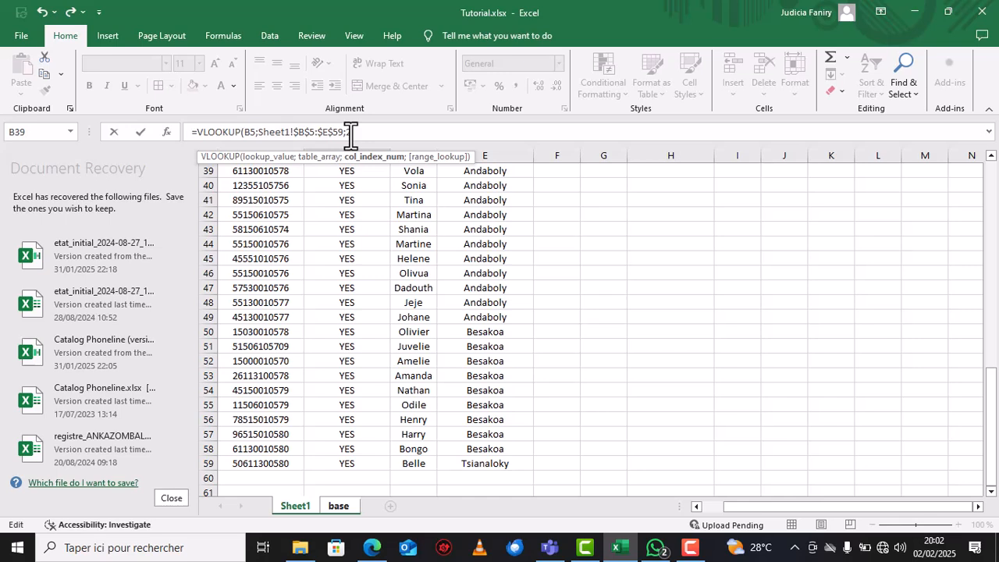
pyautogui.write(';')
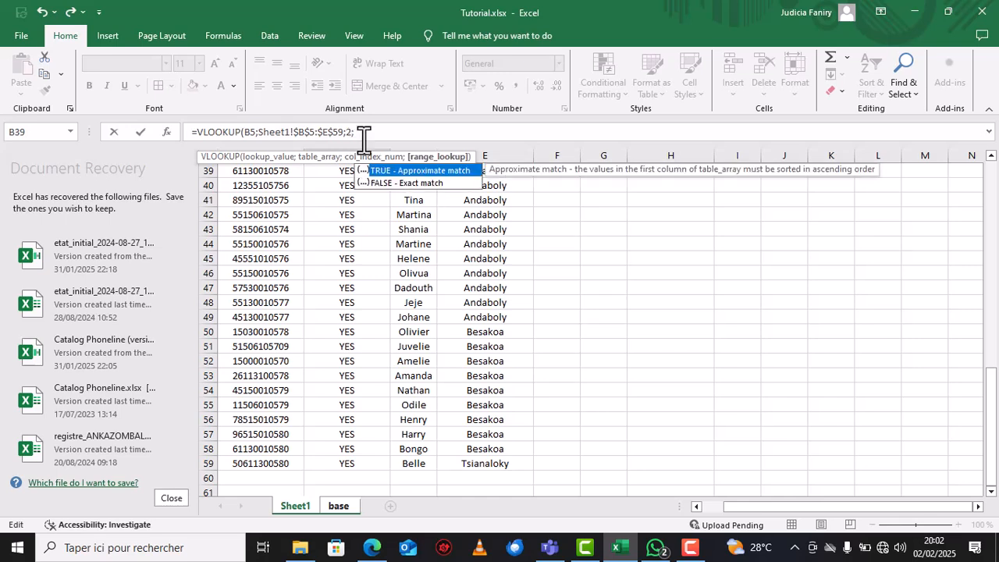
pyautogui.click(409, 183)
pyautogui.doubleClick(409, 183)
pyautogui.write(')')
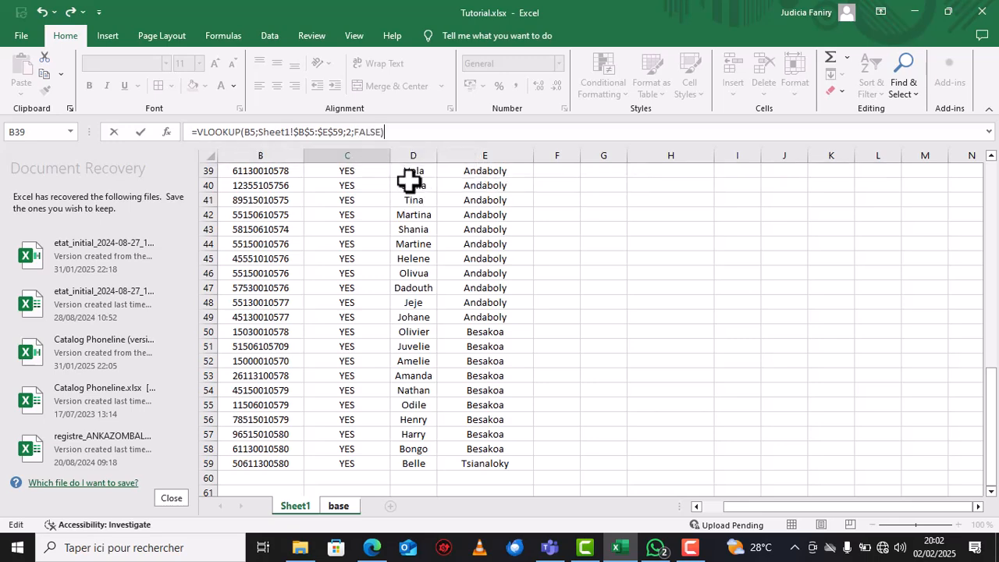
pyautogui.press('Return')
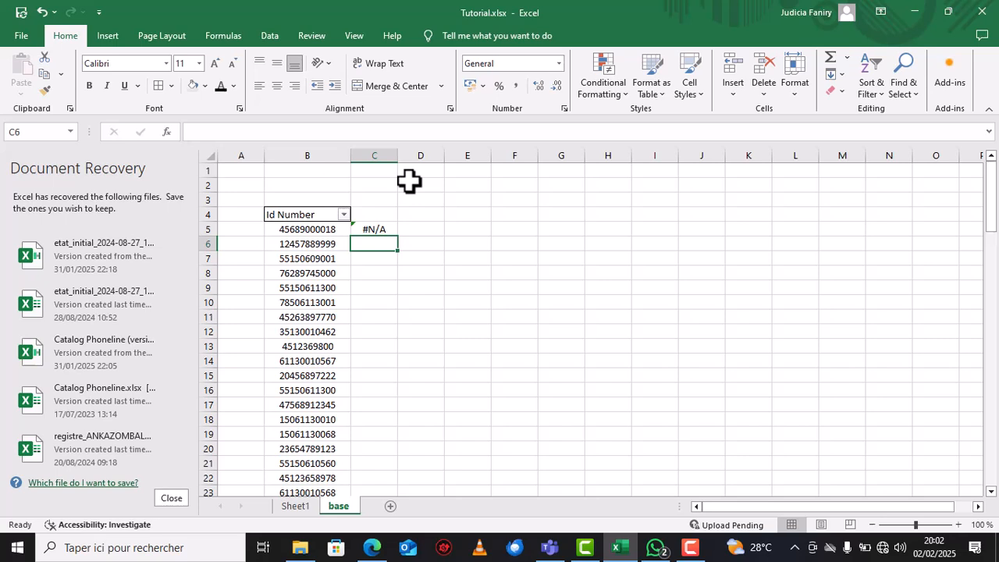
# Step: Fill C5's VLOOKUP formula down column C beside the whole Id Number list on the base sheet, and return to Sheet1
pyautogui.click(388, 231)
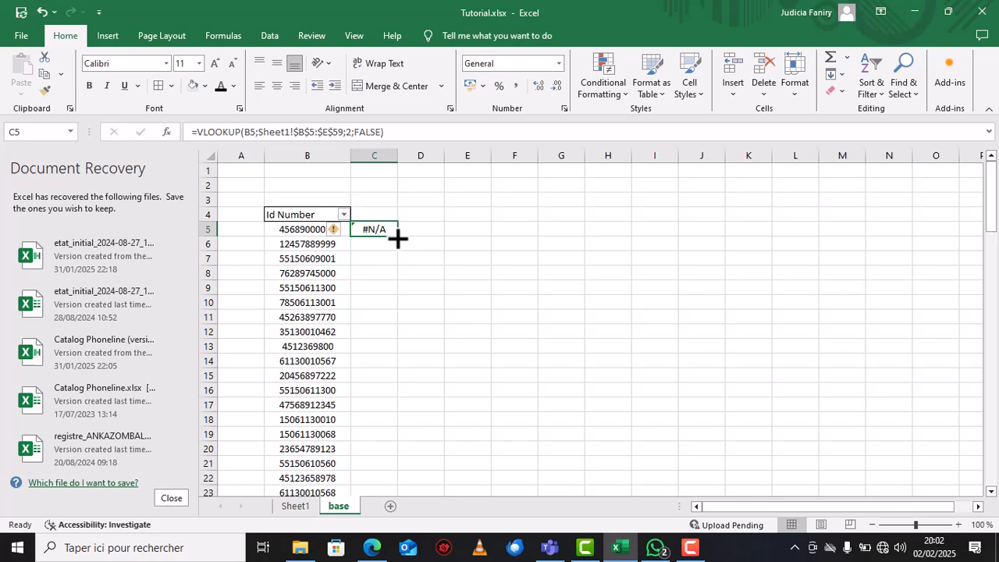
pyautogui.click(295, 506)
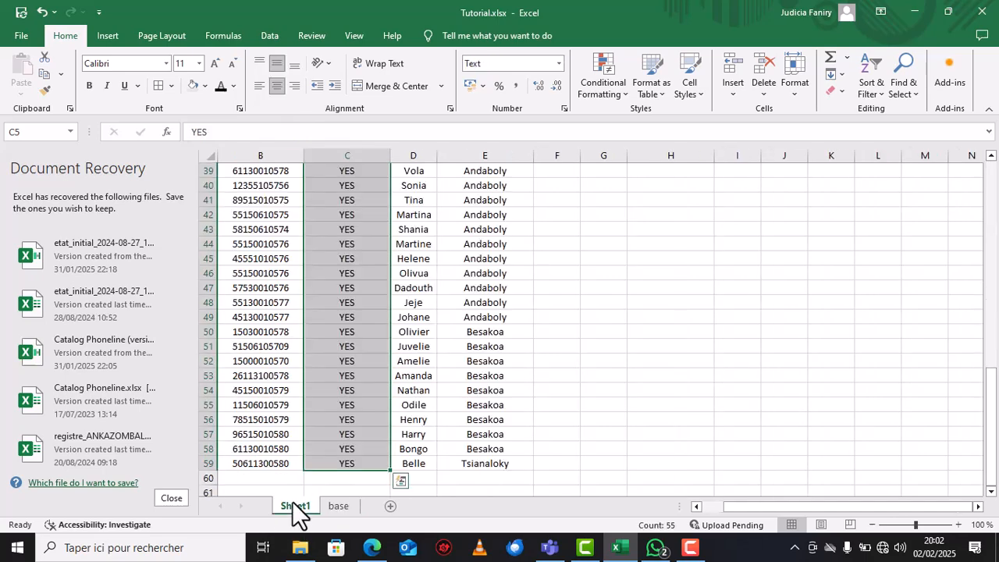
pyautogui.click(336, 507)
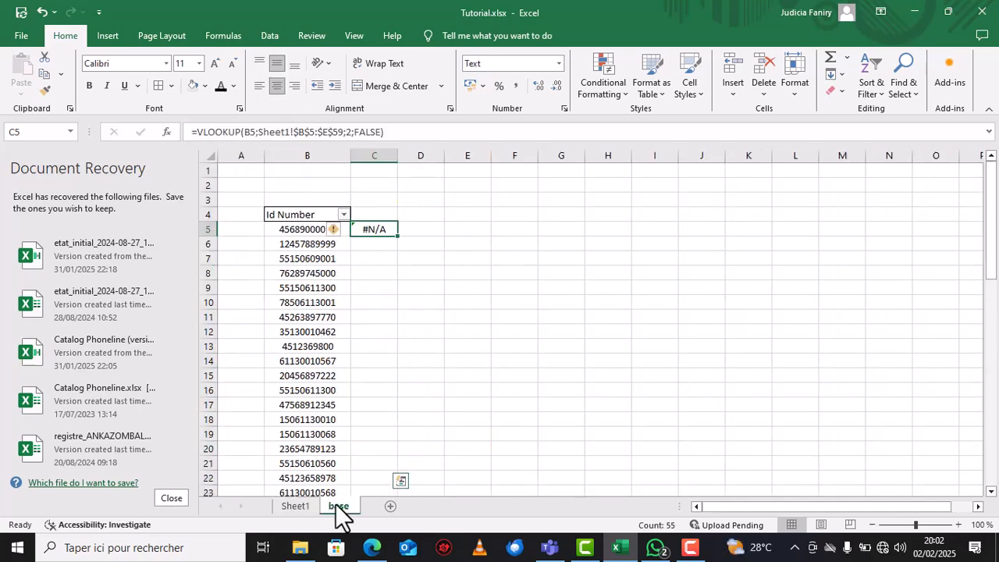
pyautogui.doubleClick(398, 237)
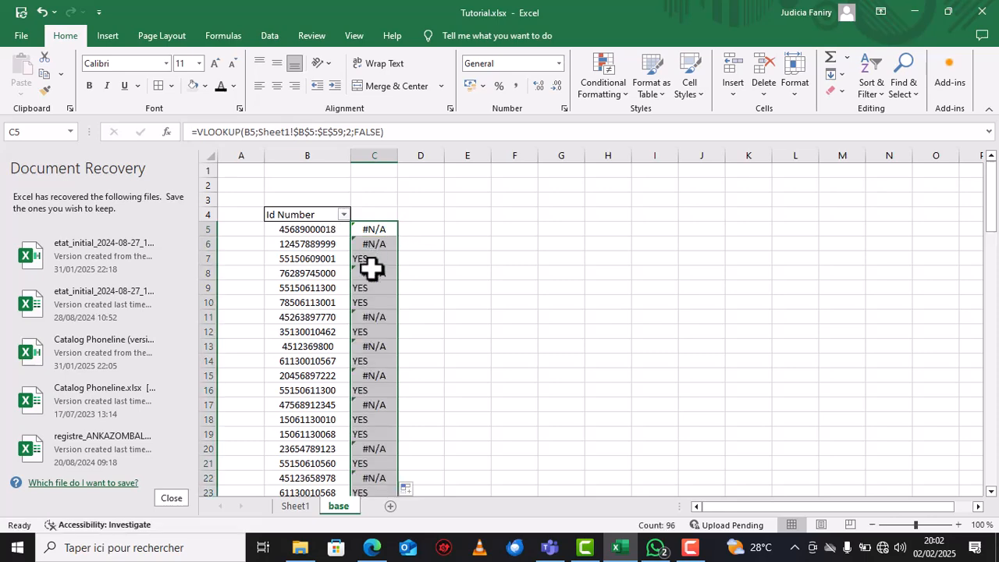
pyautogui.scroll(-7, 374, 291)
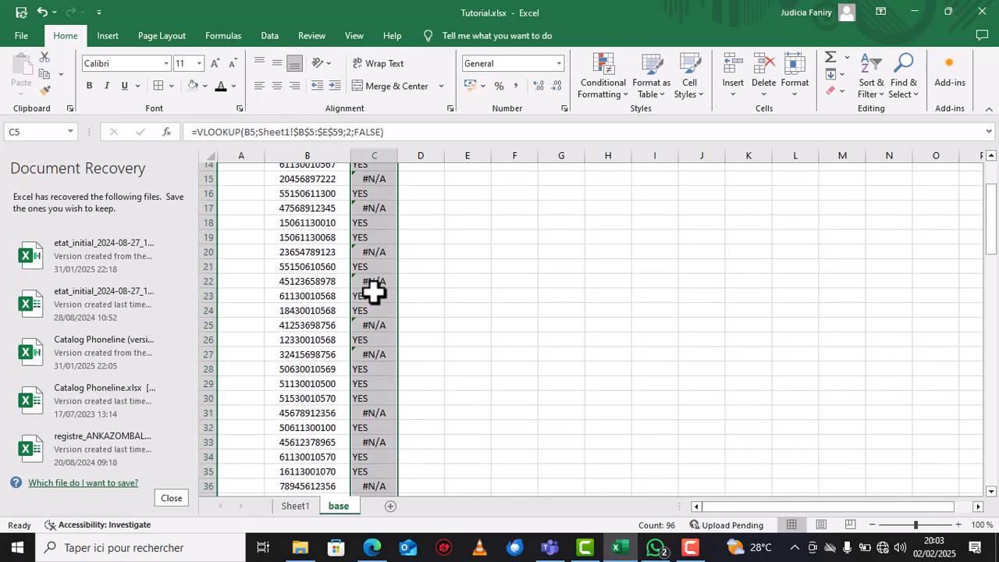
pyautogui.scroll(-5, 374, 291)
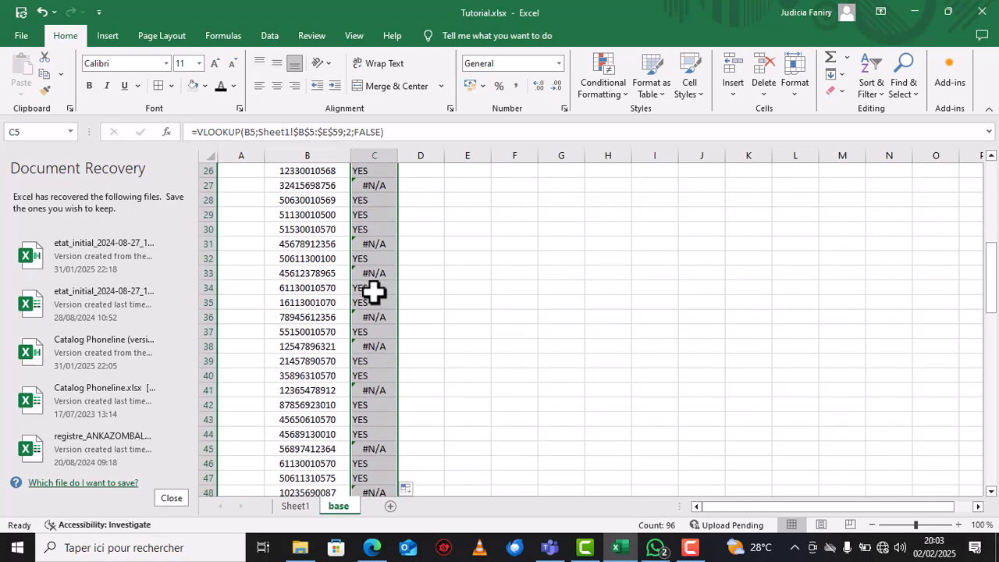
pyautogui.click(296, 506)
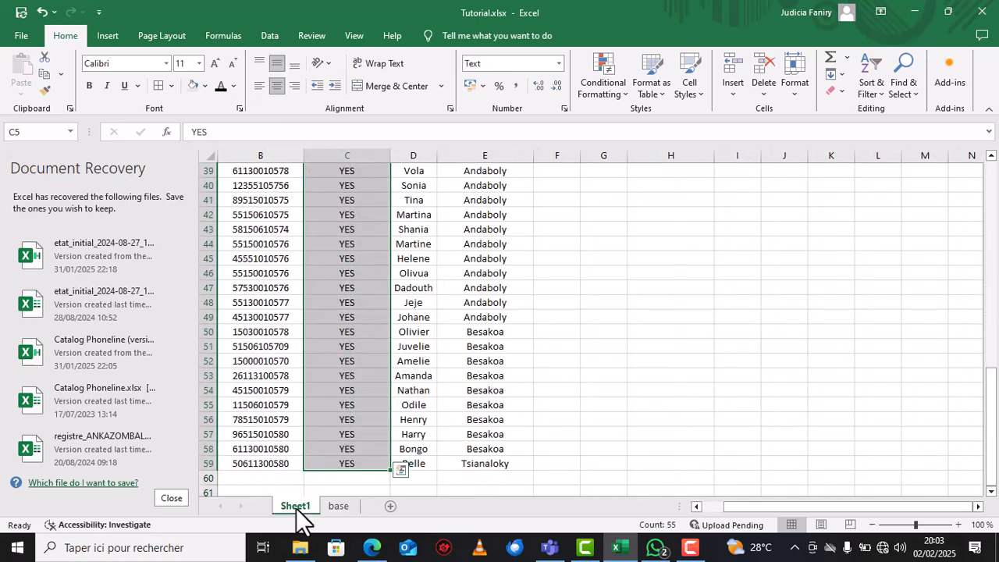
# Step: On the base sheet, remove the existing filter and reapply it so that it covers both the Id Number column and column C
pyautogui.click(336, 506)
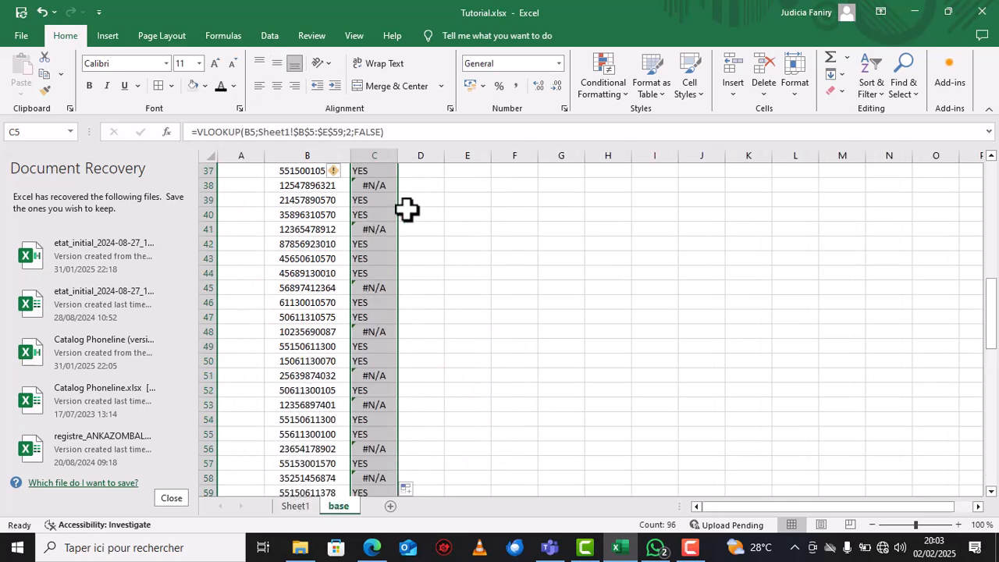
pyautogui.scroll(12, 406, 209)
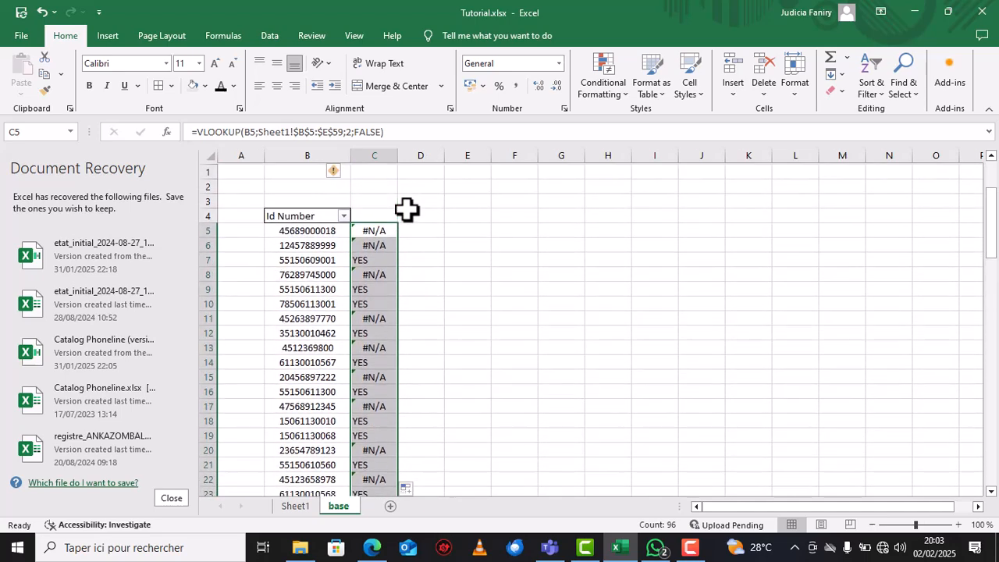
pyautogui.click(376, 211)
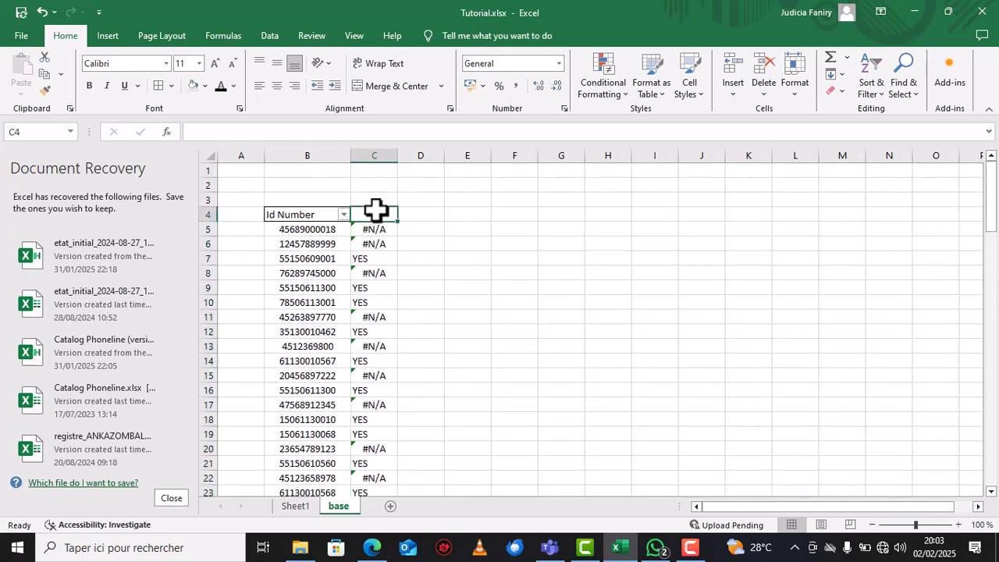
pyautogui.click(884, 90)
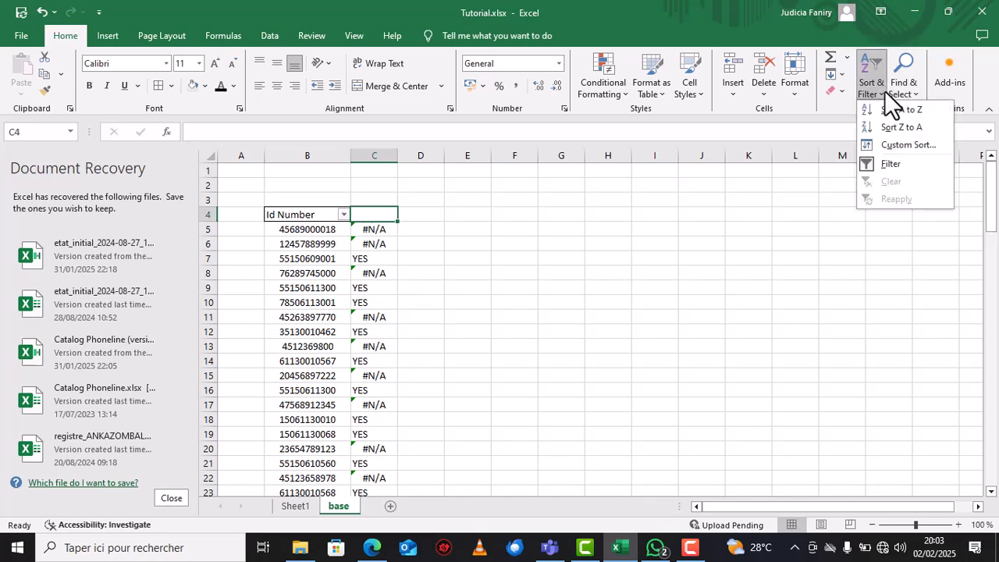
pyautogui.click(888, 165)
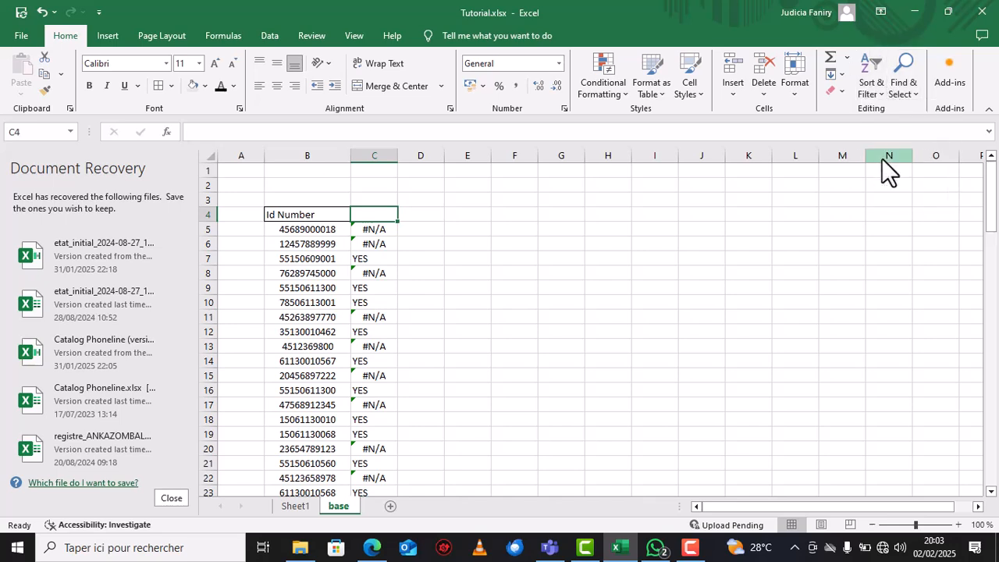
pyautogui.click(880, 90)
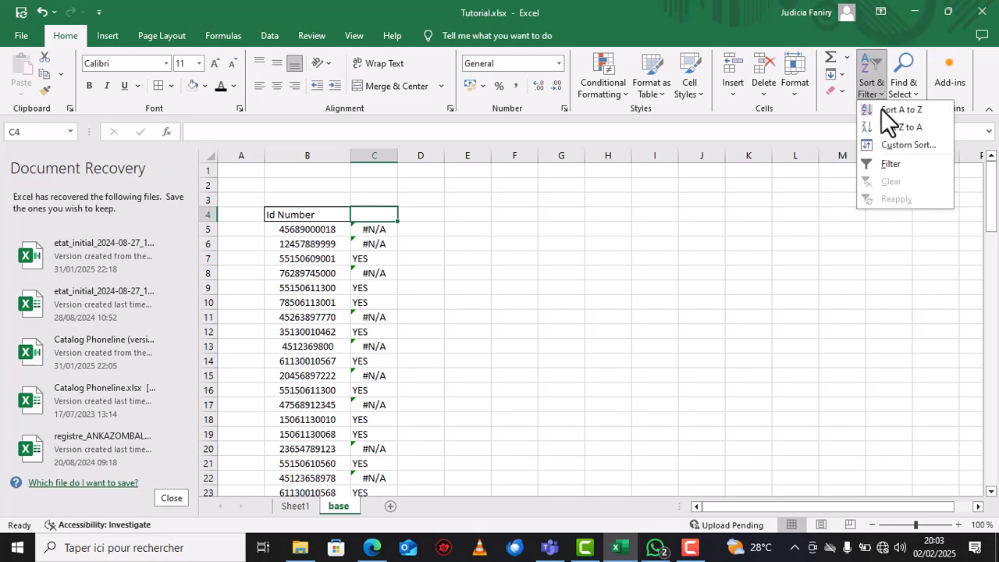
pyautogui.click(889, 164)
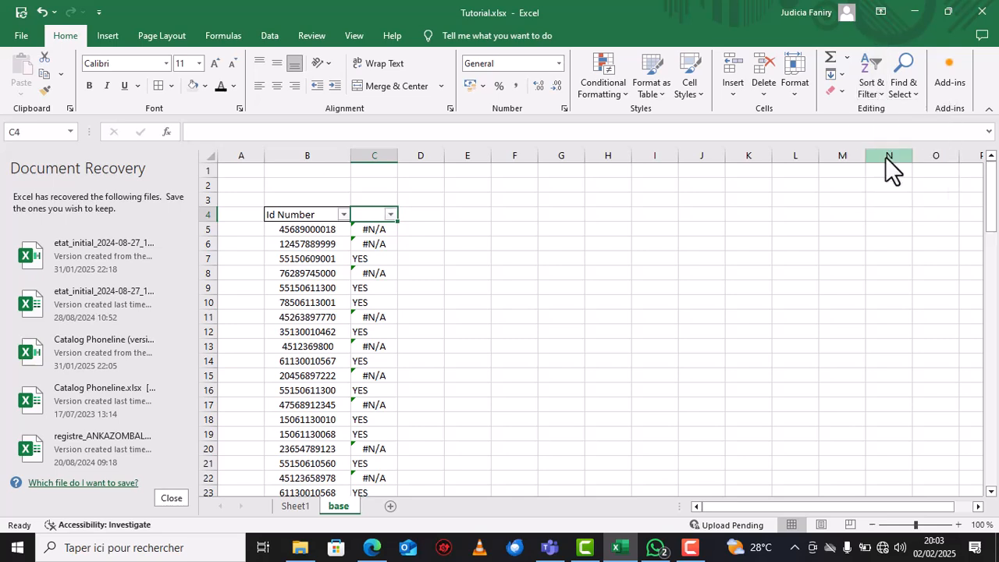
# Step: Filter column C of the base sheet to exclude #N/A and keep only the YES rows
pyautogui.click(390, 214)
pyautogui.click(231, 391)
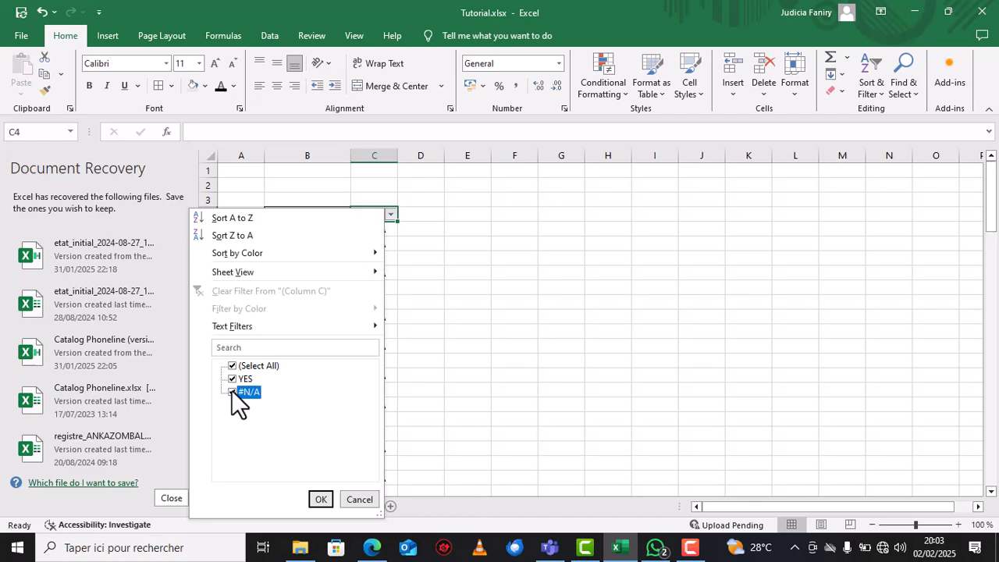
pyautogui.click(320, 500)
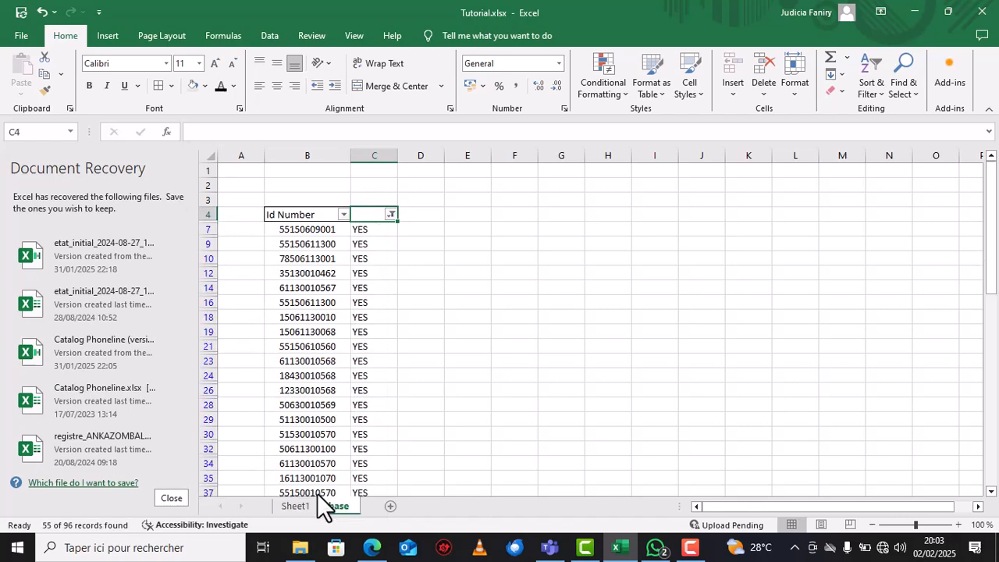
# Step: Review the filtered Id Numbers on the base sheet and compare them with the Id Number table on Sheet1
pyautogui.scroll(-8, 369, 318)
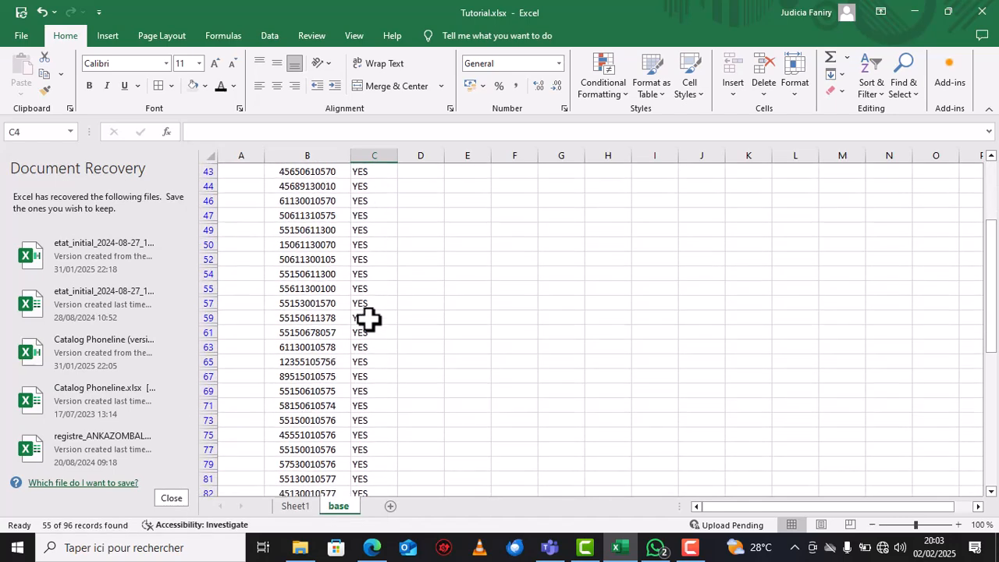
pyautogui.scroll(8, 369, 317)
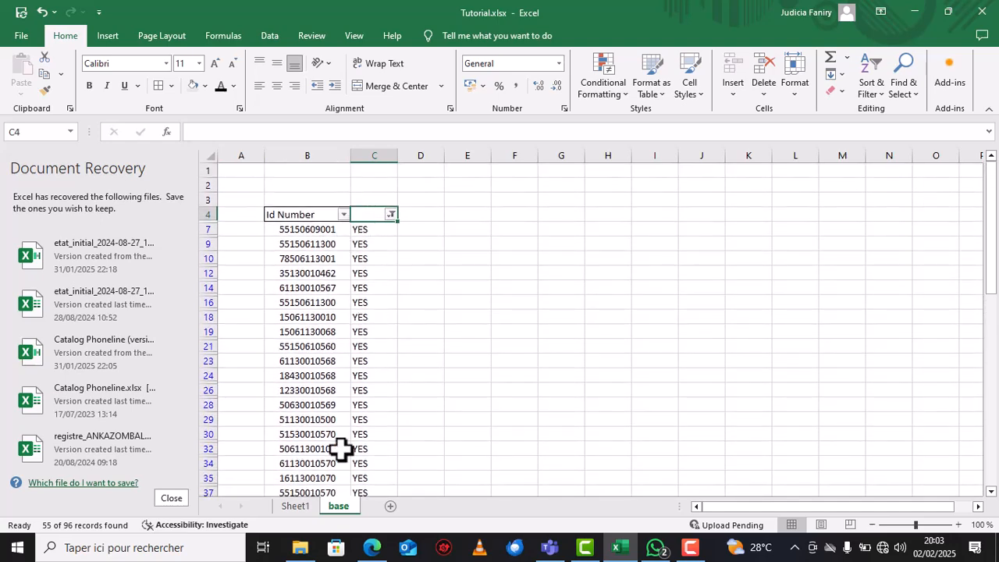
pyautogui.click(300, 501)
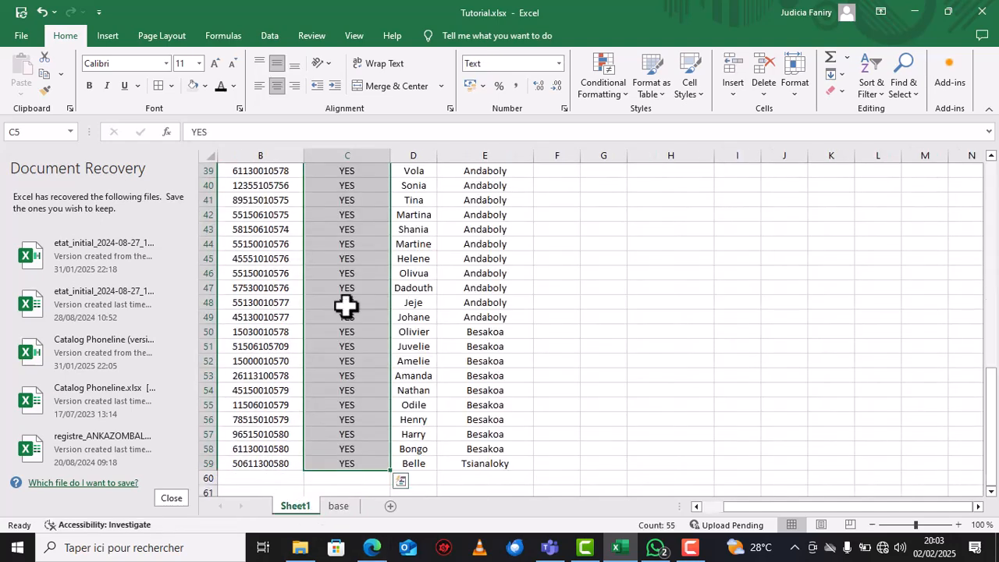
pyautogui.scroll(7, 370, 258)
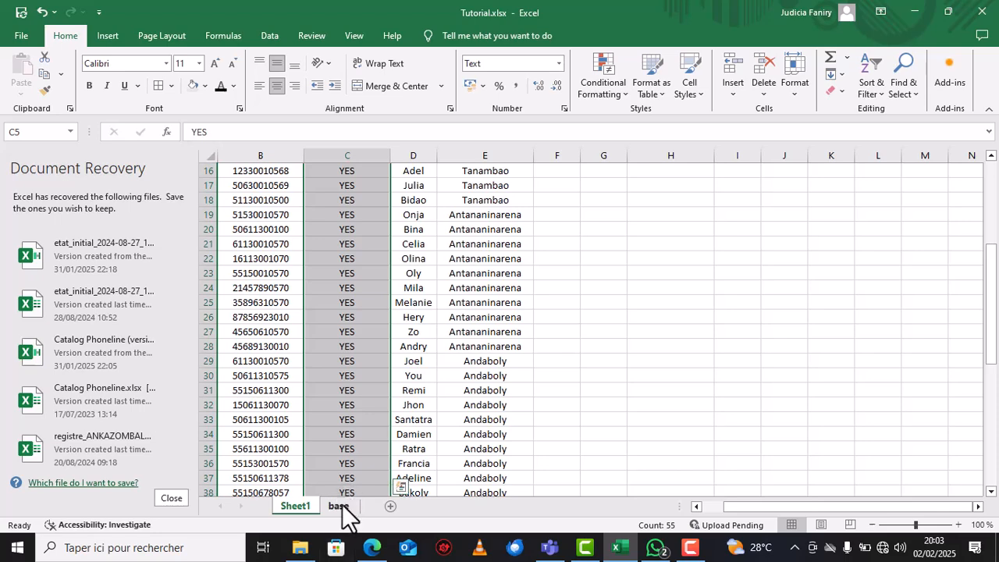
pyautogui.click(340, 507)
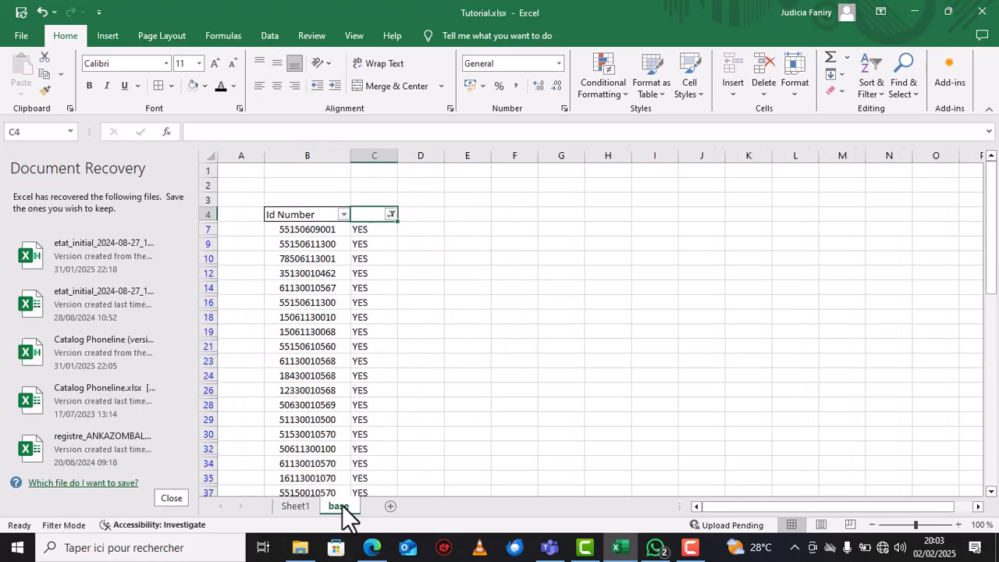
pyautogui.click(300, 506)
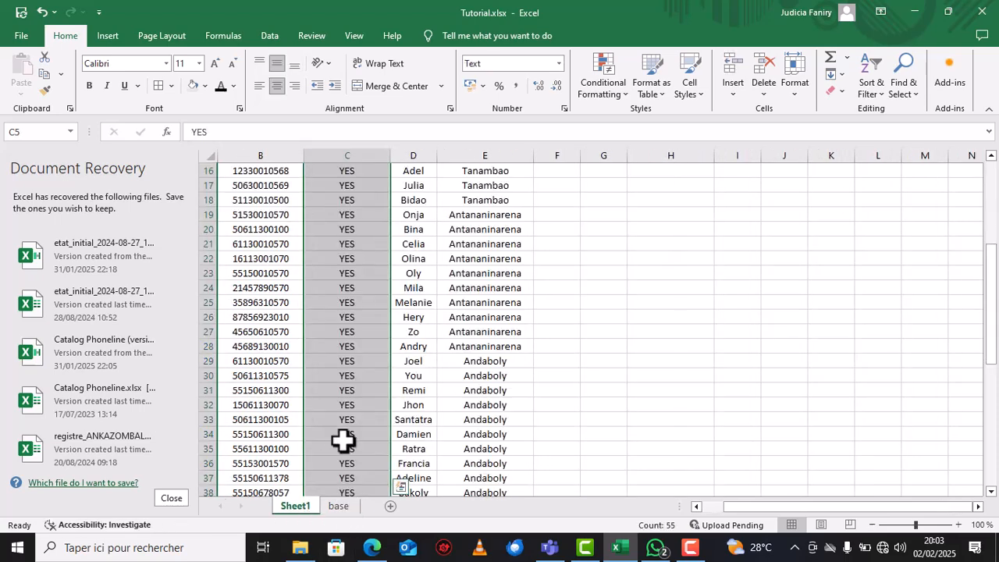
pyautogui.scroll(5, 602, 328)
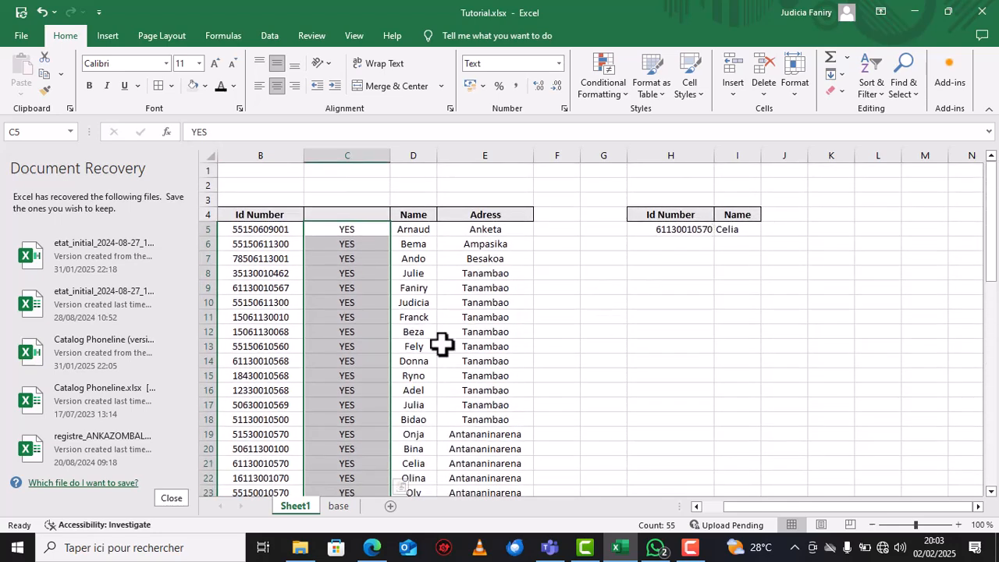
pyautogui.click(355, 508)
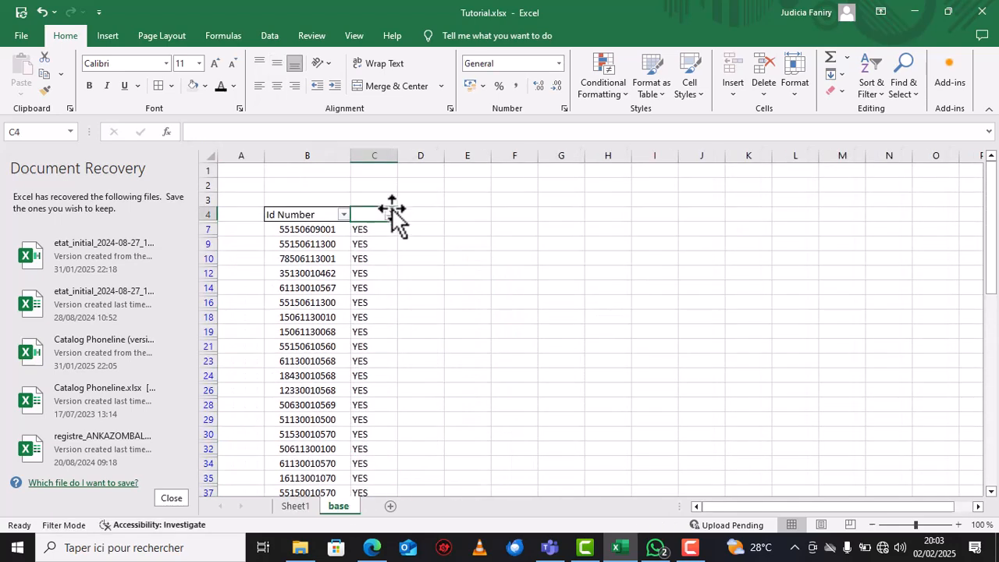